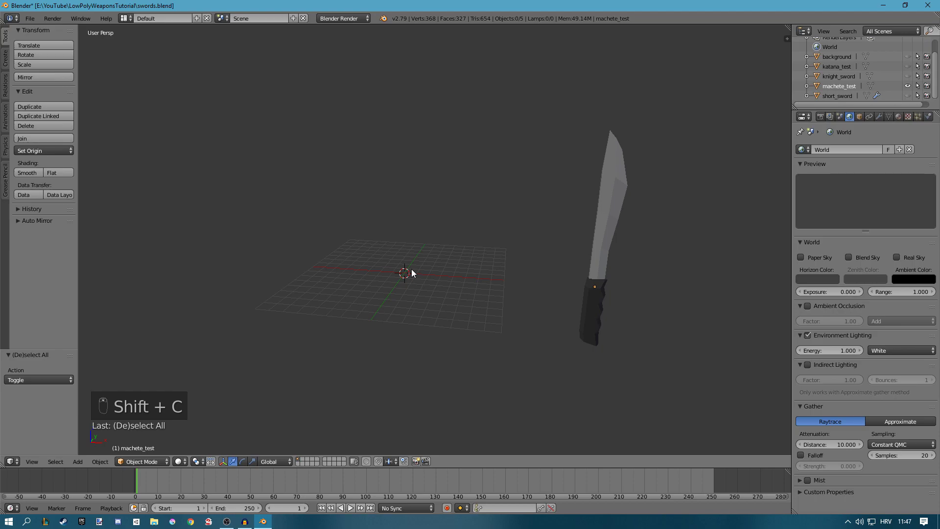
Add a cube mesh at the 3D cursor, working in the front orthographic view.
key(KP_1)
key(KP_5)
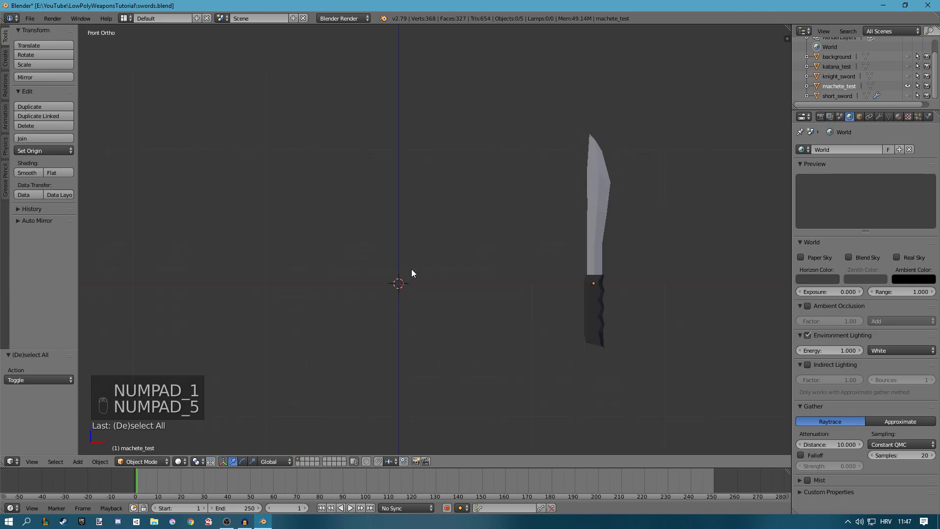
shift+middle_drag(411, 269, 477, 266)
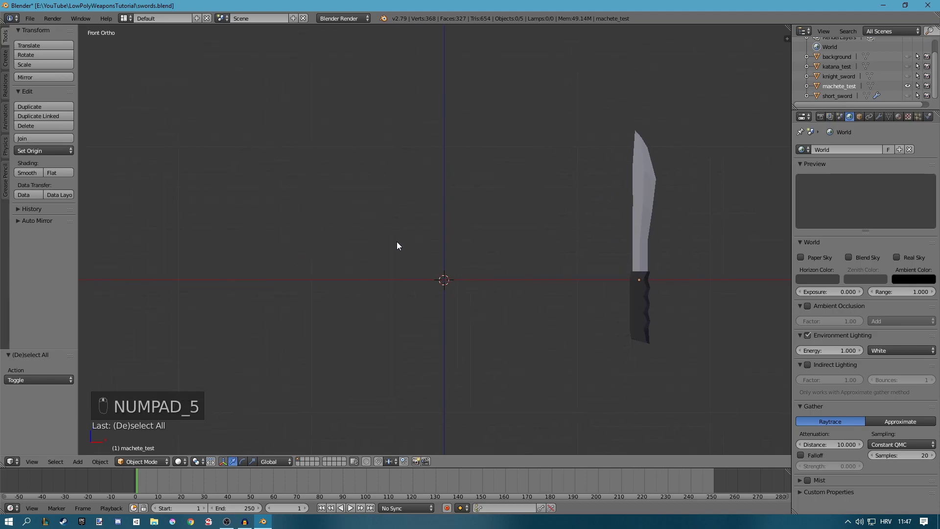
scroll(458, 259, up, 2)
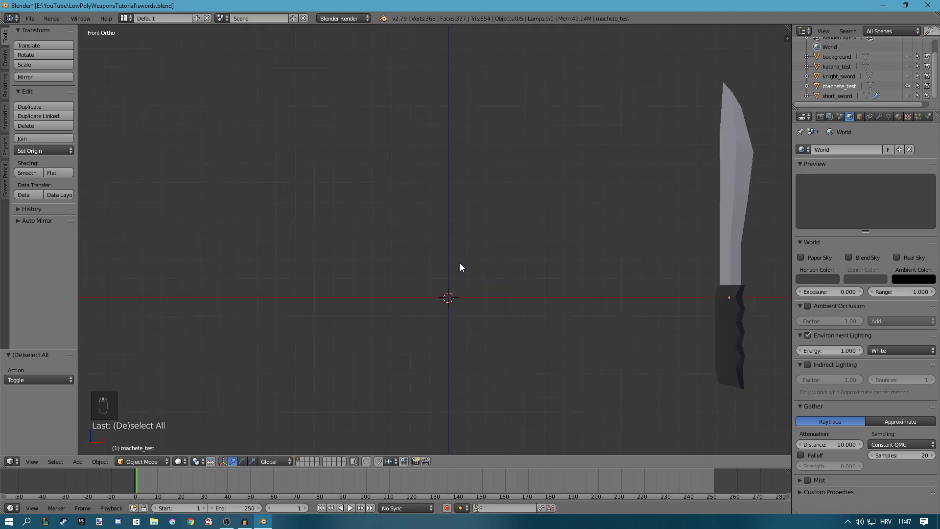
key(shift+a)
mouse_move(448, 265)
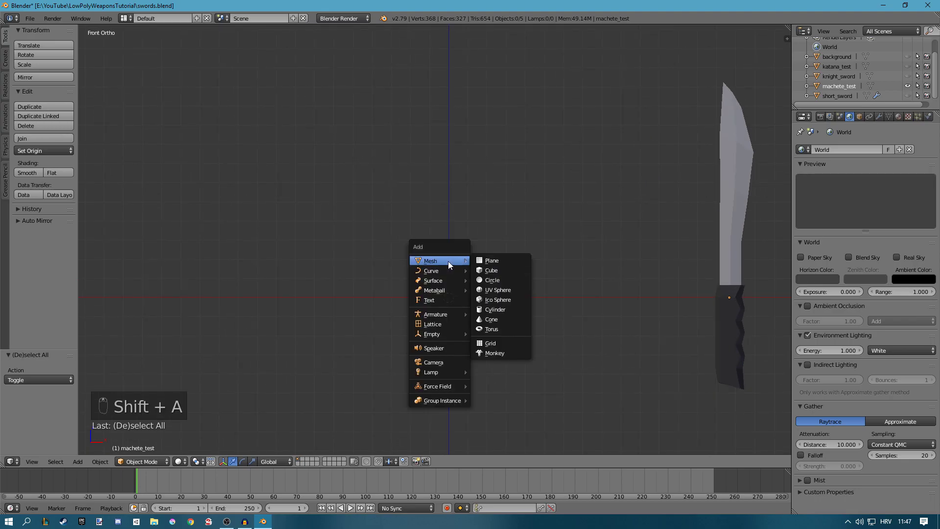
click(504, 269)
Hide the finished reference machete so only the new cube stays in the scene.
right_click(711, 296)
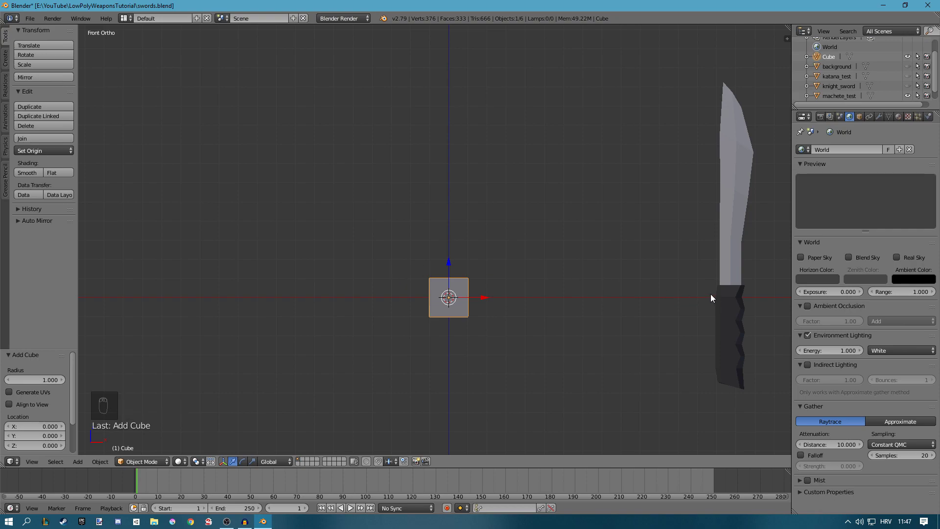
key(h)
scroll(685, 264, up, 3)
In the side view, scale the cube along Y by about 0.33, then widen it along Y by about 1.34.
key(KP_3)
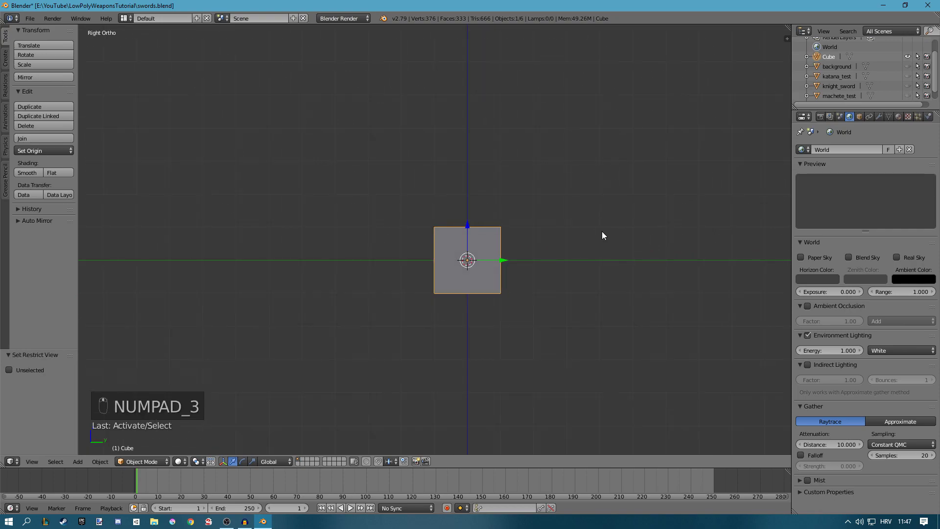
key(s)
key(y)
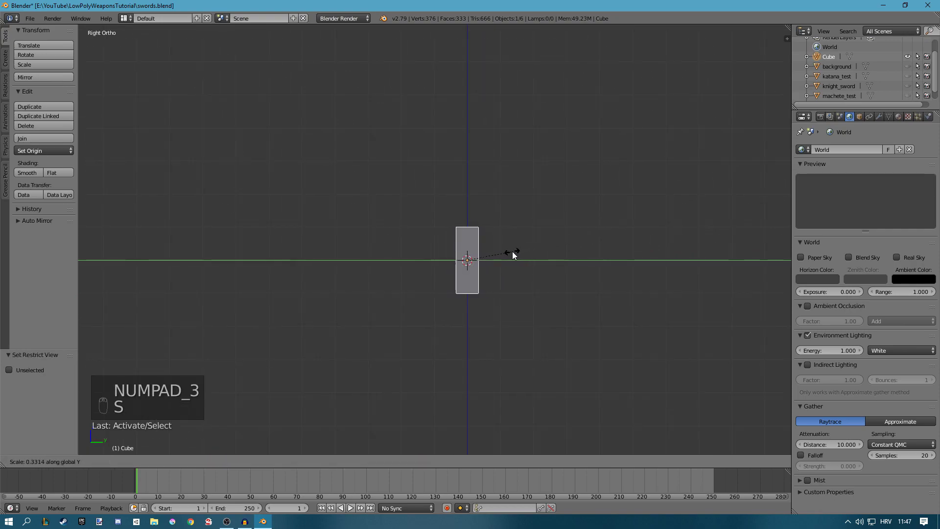
click(512, 251)
middle_drag(504, 243, 550, 263)
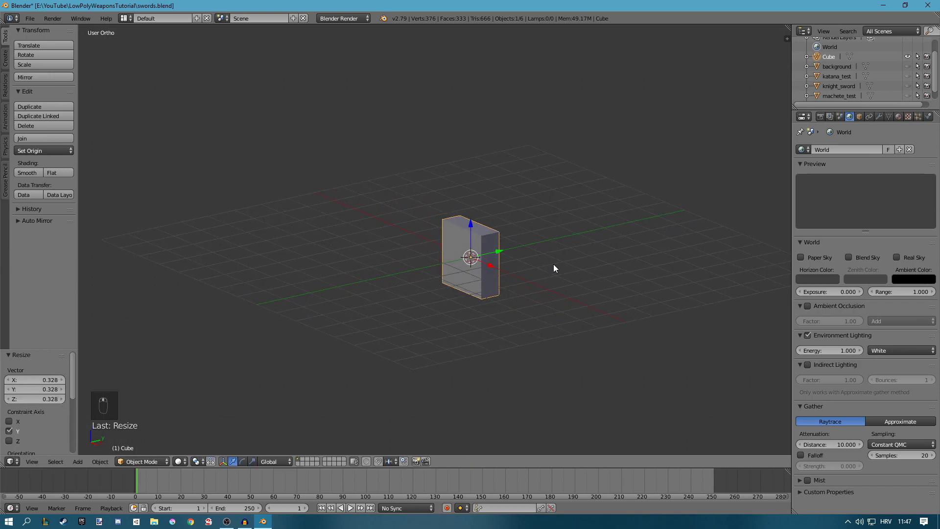
key(KP_3)
key(s)
key(y)
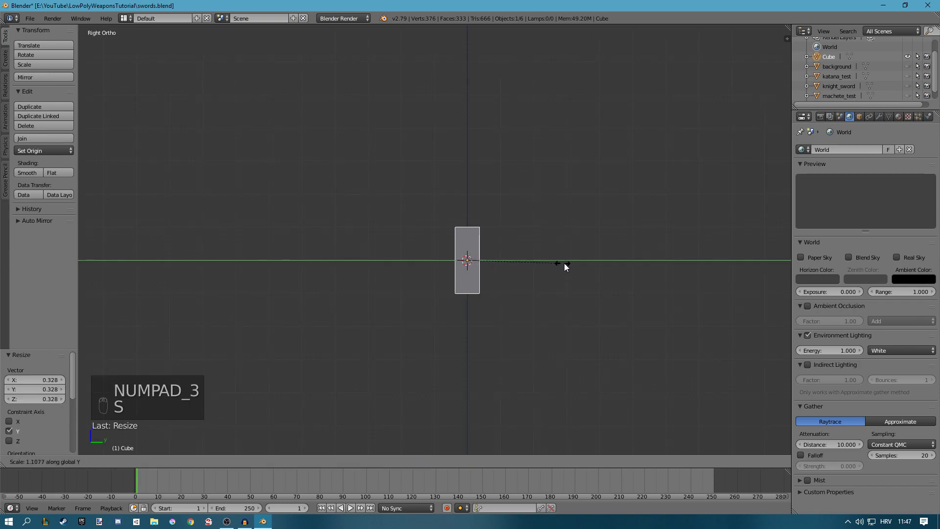
click(583, 261)
In the front view, scale the block along X by about 0.9 and stretch it along Z by about 3.
key(KP_1)
key(s)
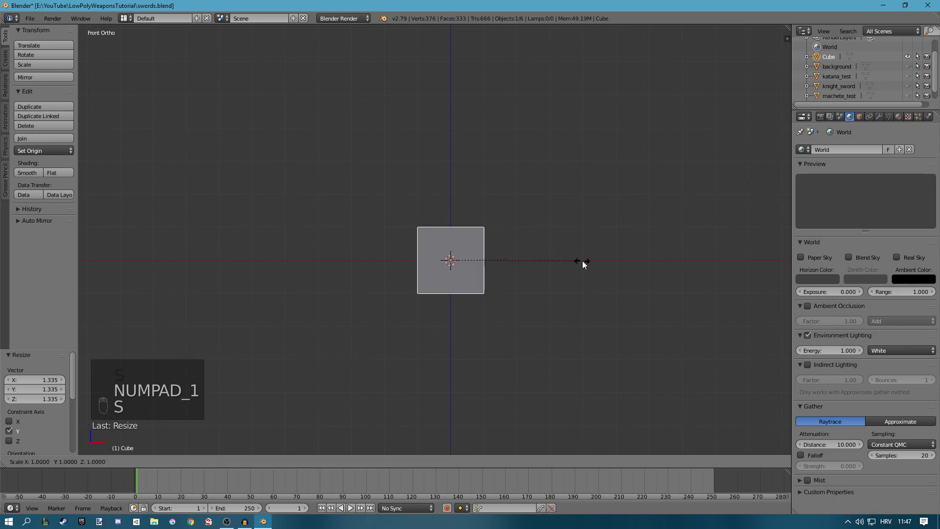
key(x)
click(568, 262)
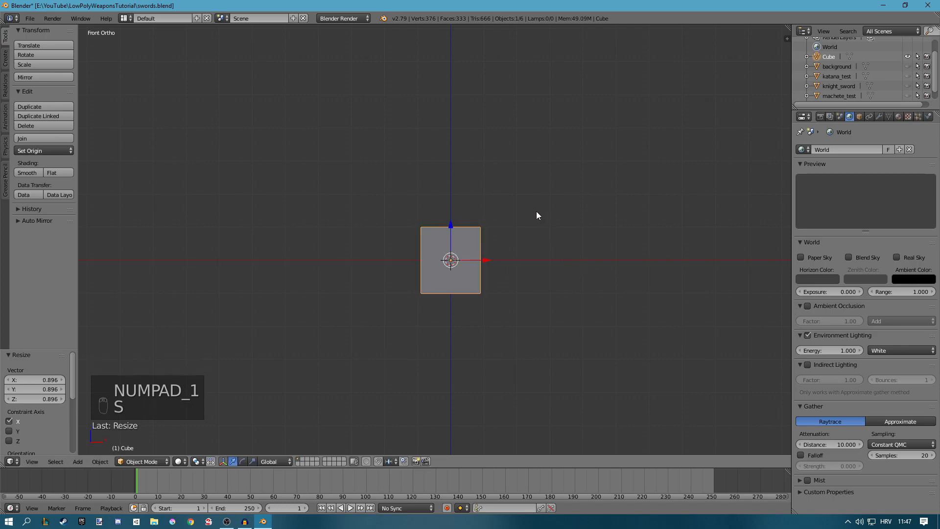
key(s)
key(z)
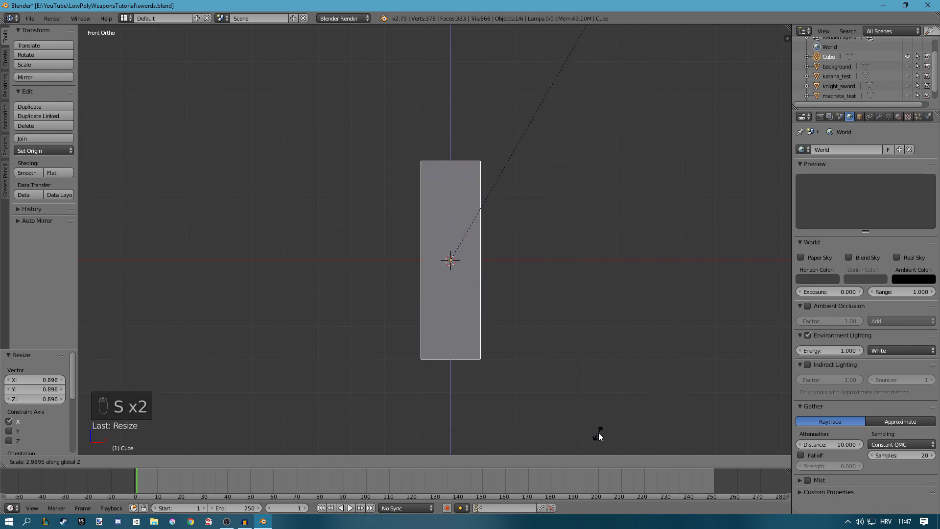
click(598, 435)
Enter Edit Mode on the block and switch its display to wireframe.
scroll(499, 317, down, 2)
key(Tab)
scroll(492, 322, up, 2)
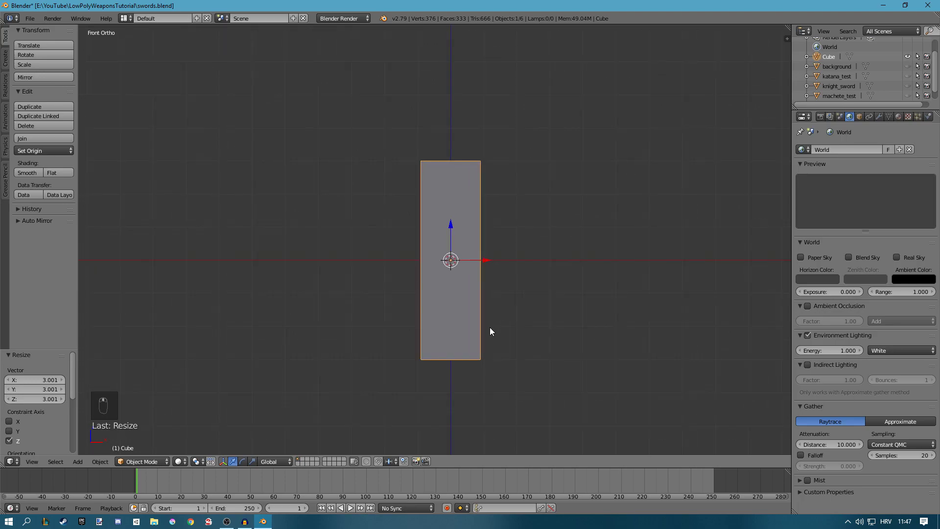
right_click(489, 328)
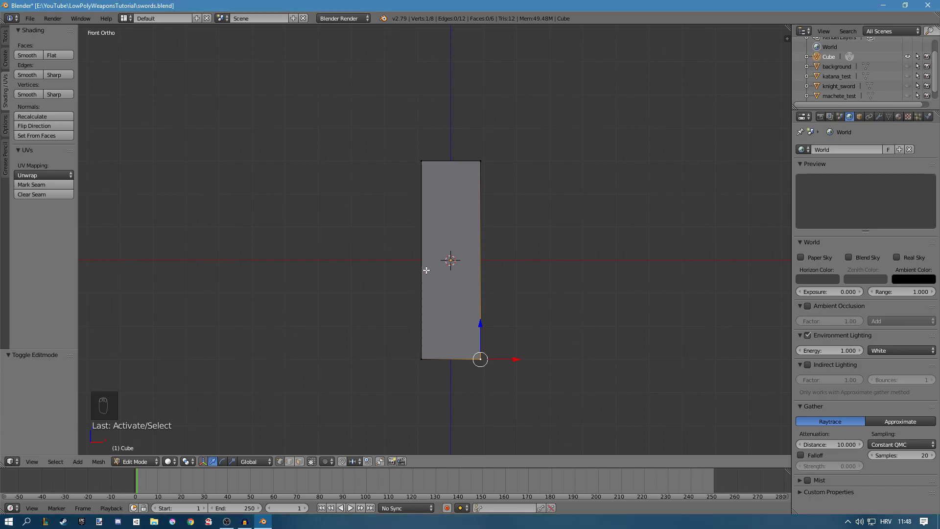
key(z)
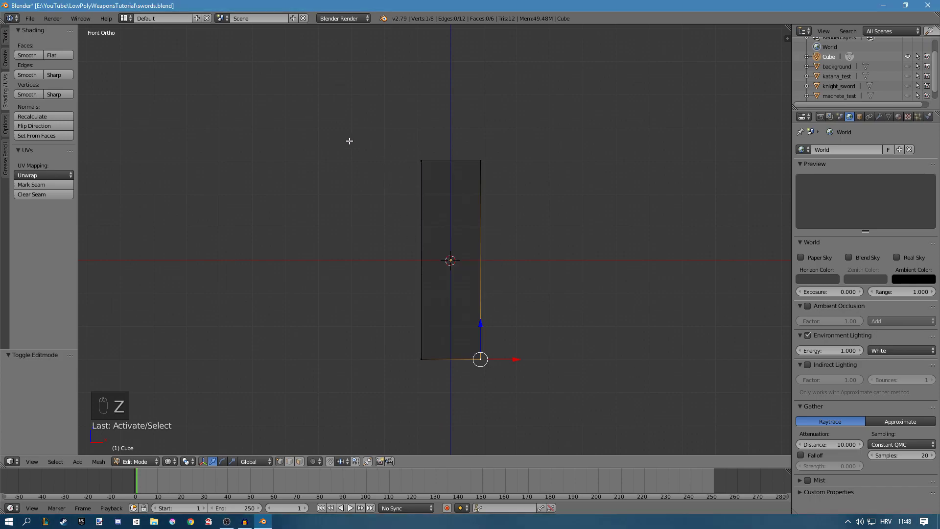
Circle-select both vertices at the block's lower-right corner and move them down along Z by about 0.96.
right_click(482, 366)
key(c)
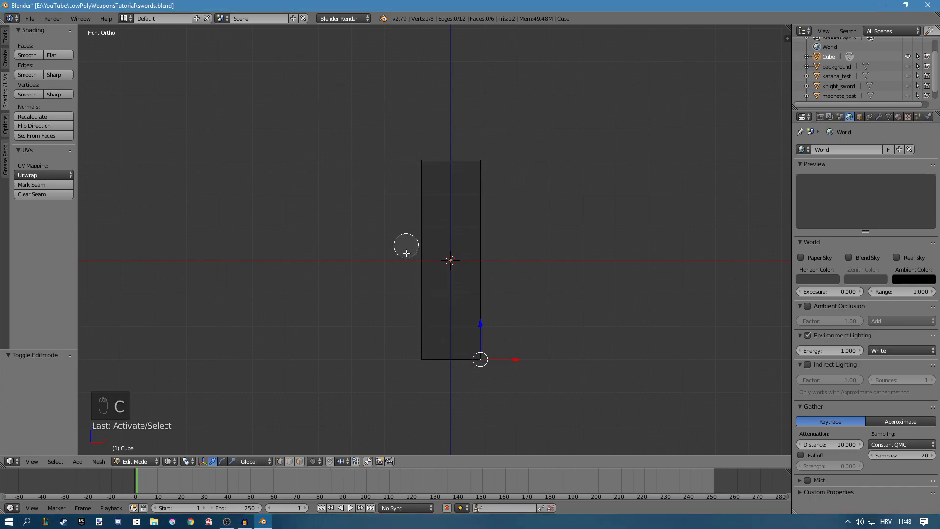
right_click(404, 260)
key(c)
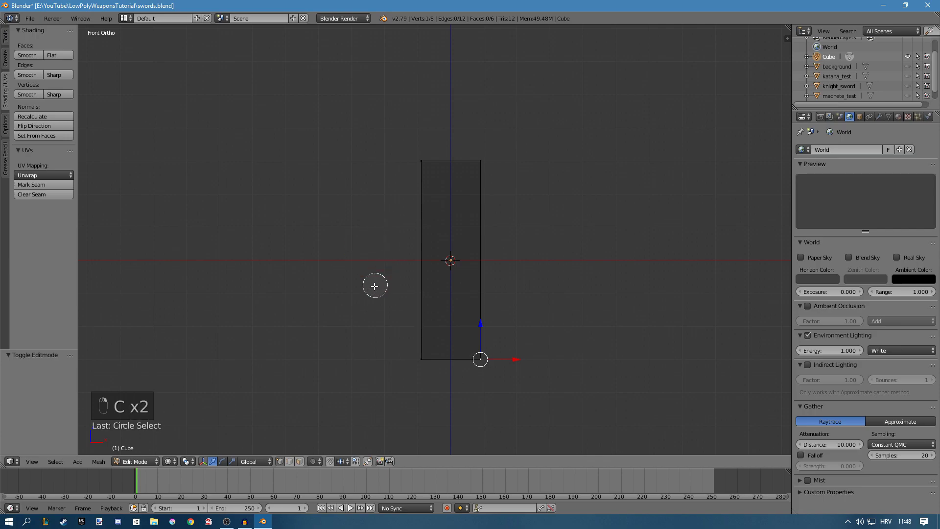
click(479, 358)
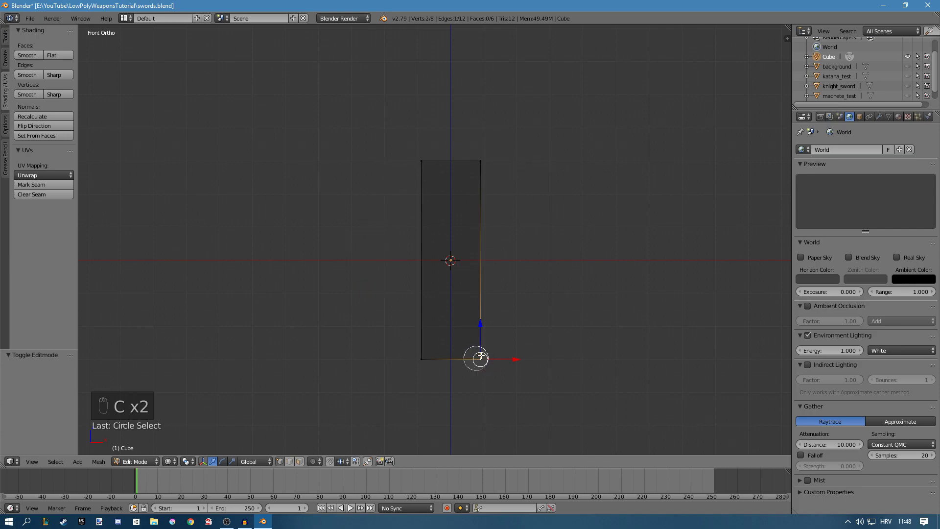
right_click(485, 364)
shift+middle_drag(531, 370, 531, 314)
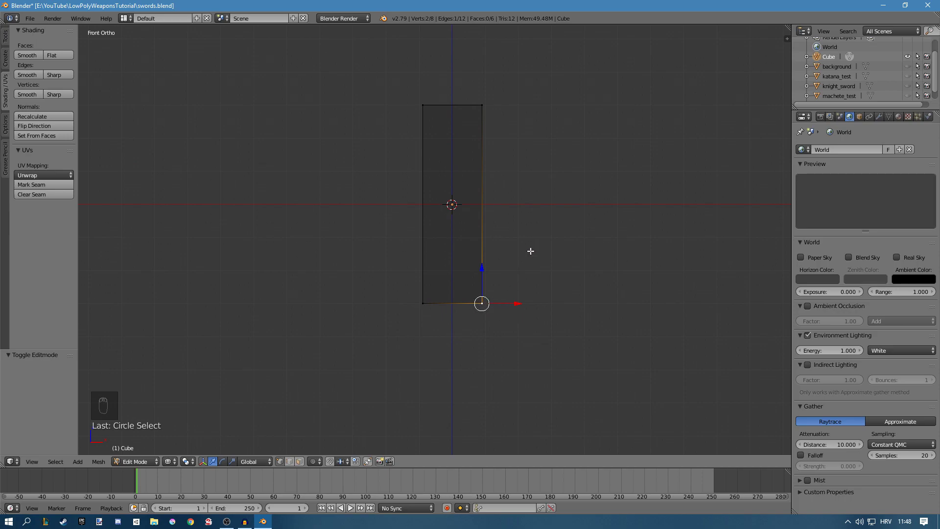
key(g)
key(z)
click(536, 282)
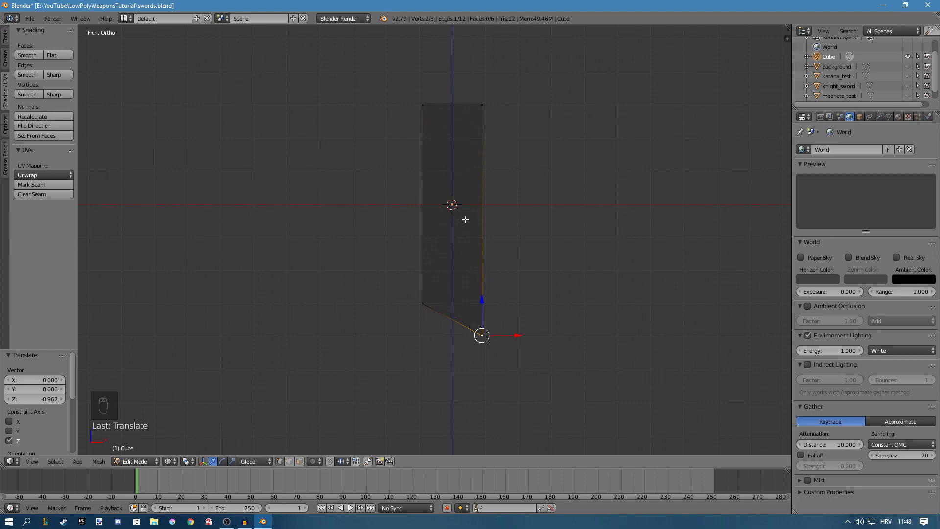
Fine-tune the lowered corner along Z, raising it slightly and then nudging it down by about 0.07.
key(g)
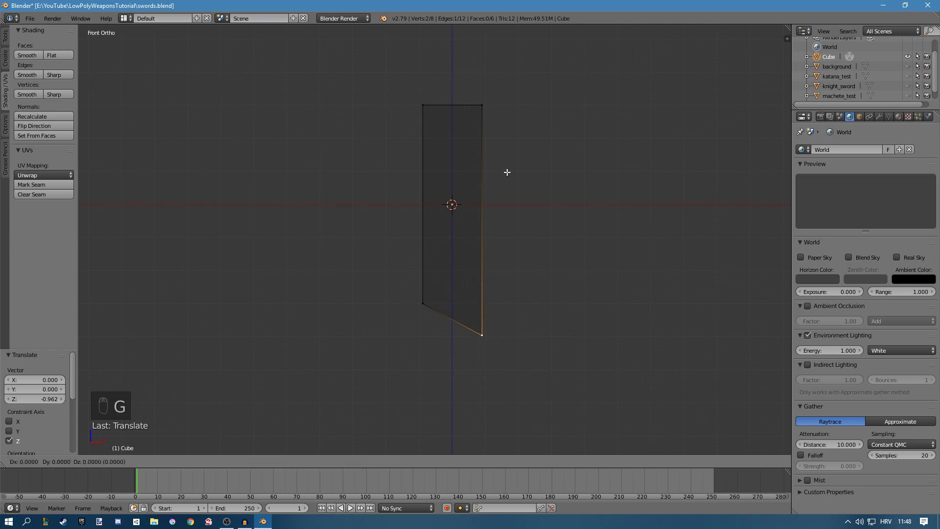
key(z)
click(509, 162)
key(g)
key(z)
click(506, 164)
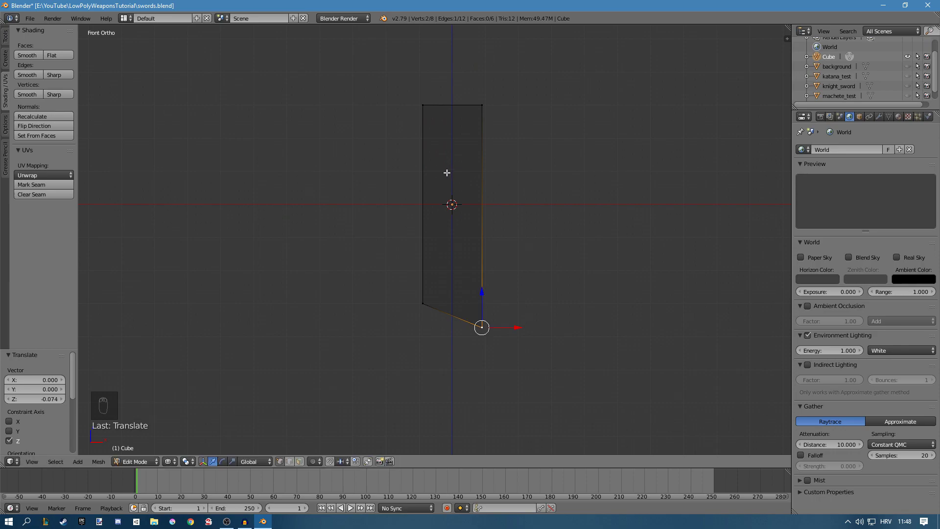
Add three evenly spaced horizontal loop cuts across the handle block, without sliding them.
key(ctrl+r)
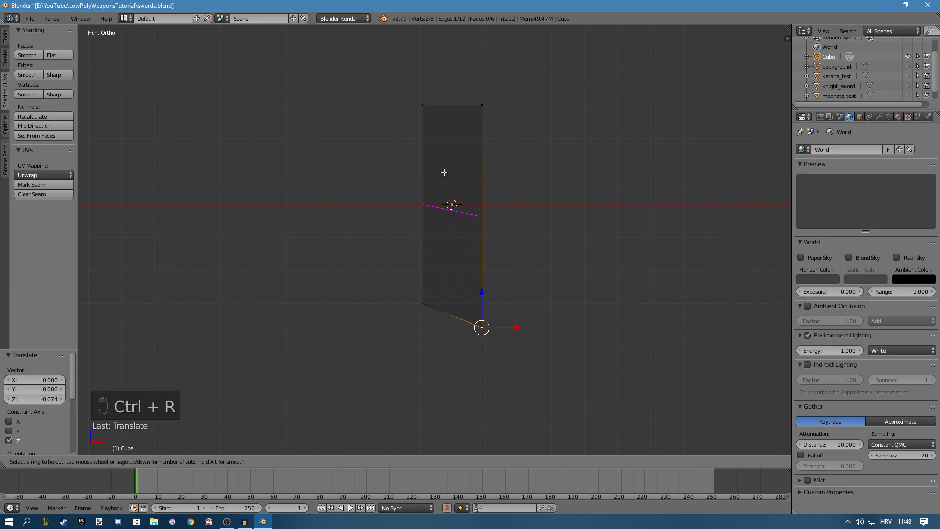
scroll(437, 186, up, 2)
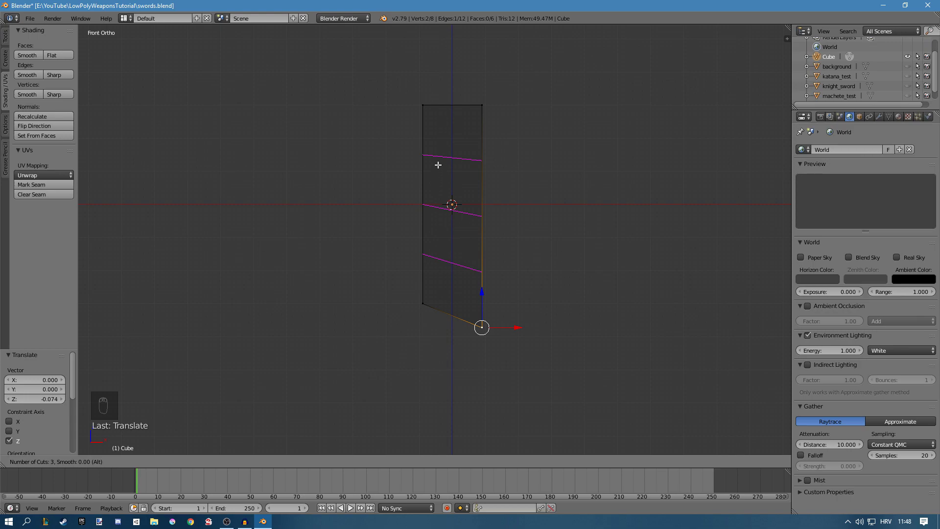
click(465, 166)
right_click(464, 166)
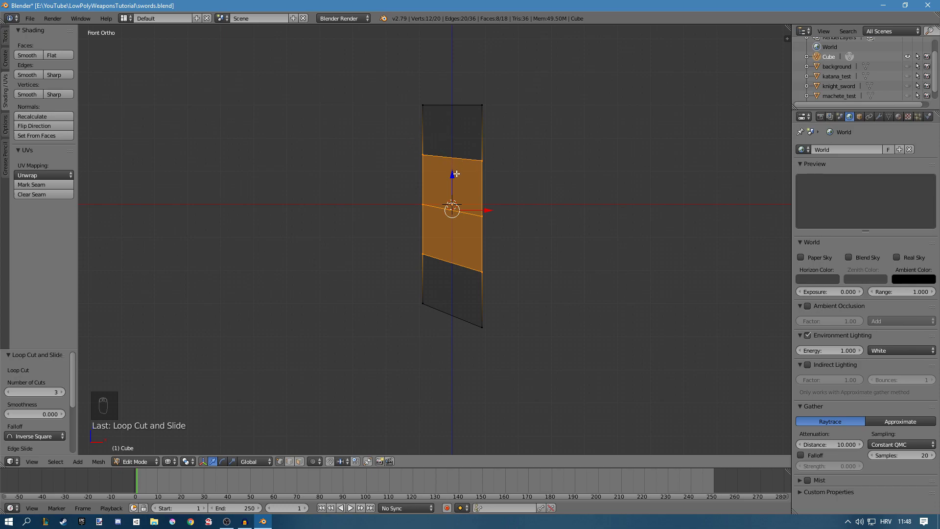
Clear the selection and add one more horizontal loop cut in the middle of each of the four handle sections.
key(a)
key(ctrl+r)
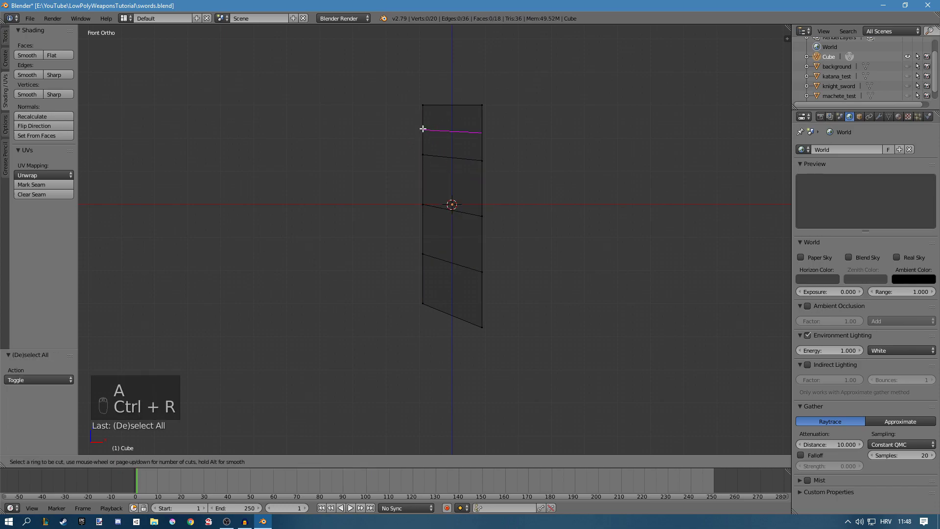
click(422, 130)
key(ctrl+r)
click(428, 185)
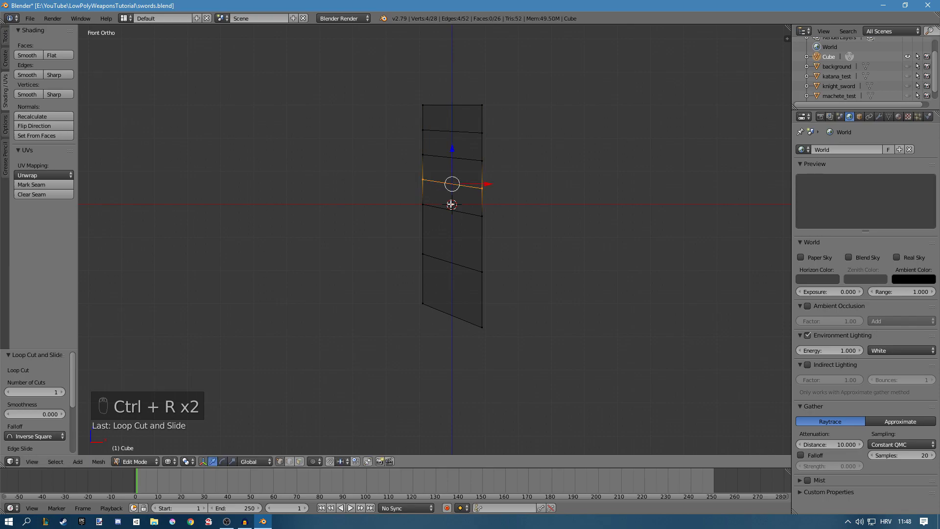
key(ctrl+r)
click(424, 237)
key(ctrl+r)
click(435, 279)
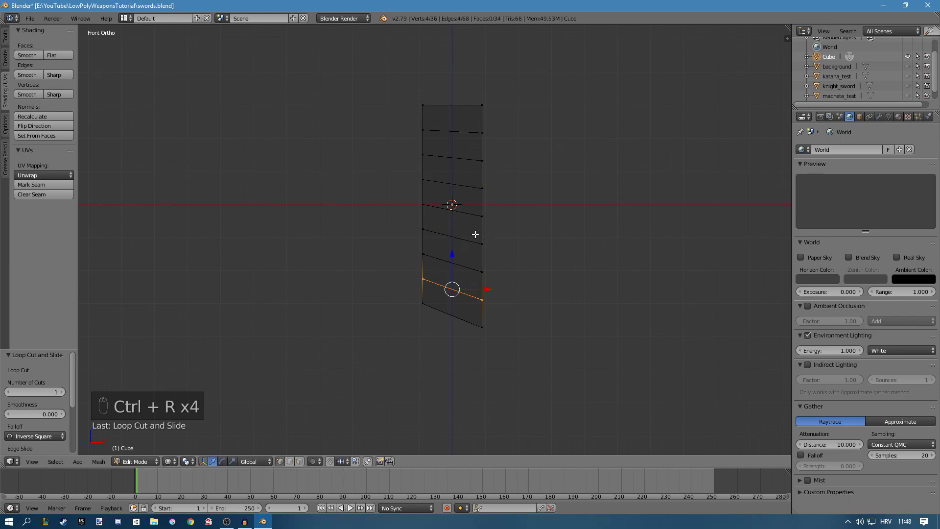
Circle-select the right-edge vertex pairs of the first and third loop cuts from the top of the handle.
right_click(476, 146)
key(c)
click(476, 146)
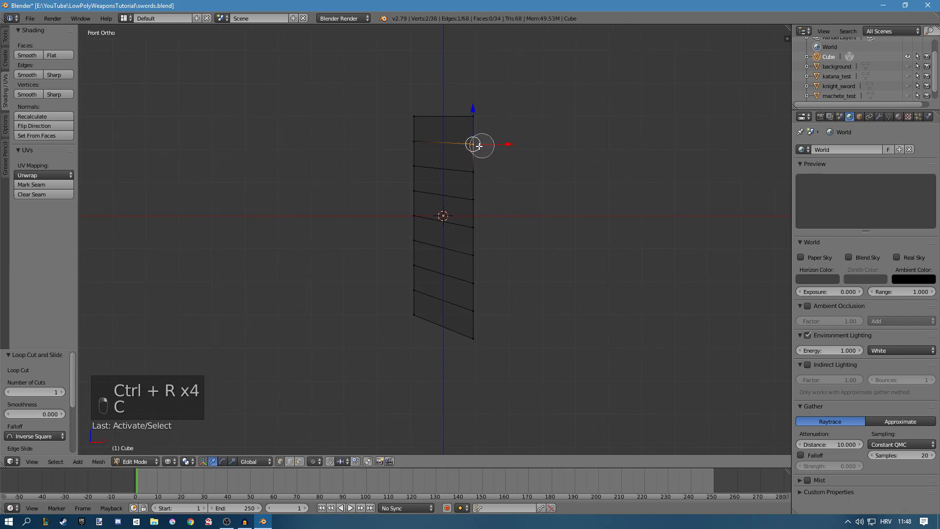
right_click(478, 141)
key(c)
click(476, 200)
right_click(476, 200)
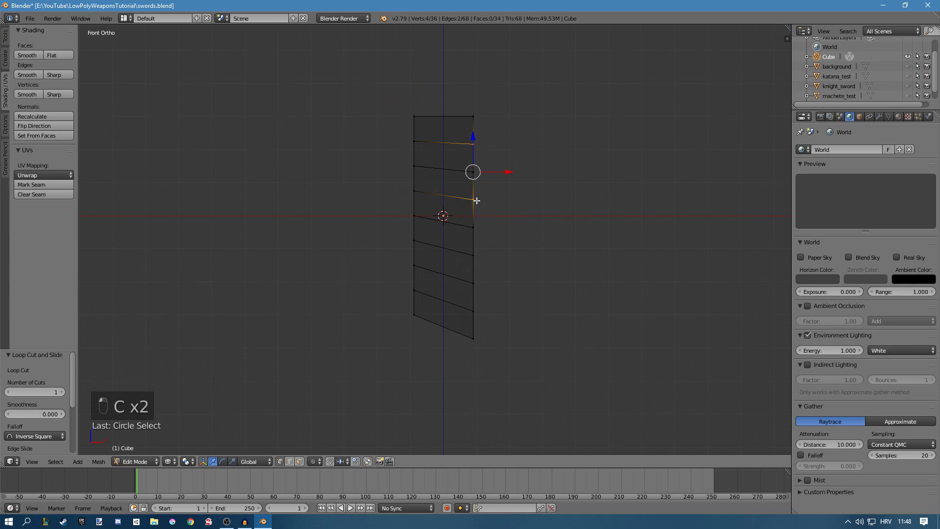
Add the right-edge vertex pairs of the fifth and seventh loop cuts to the selection with Circle Select.
middle_drag(530, 167, 481, 154)
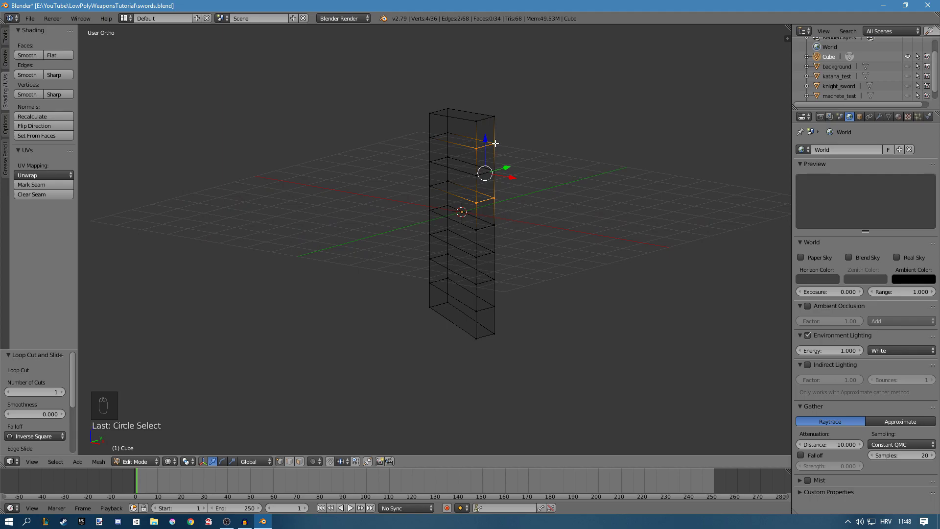
key(KP_1)
key(c)
click(475, 255)
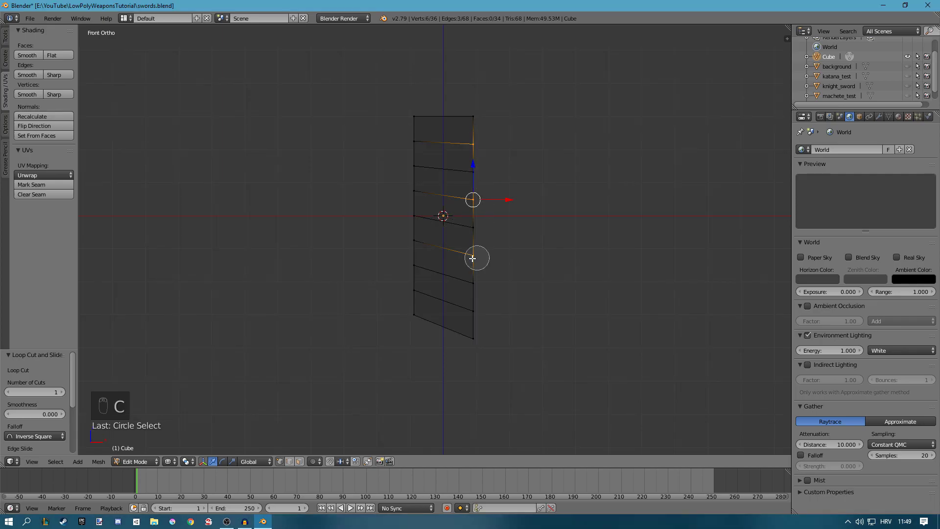
click(478, 312)
right_click(479, 312)
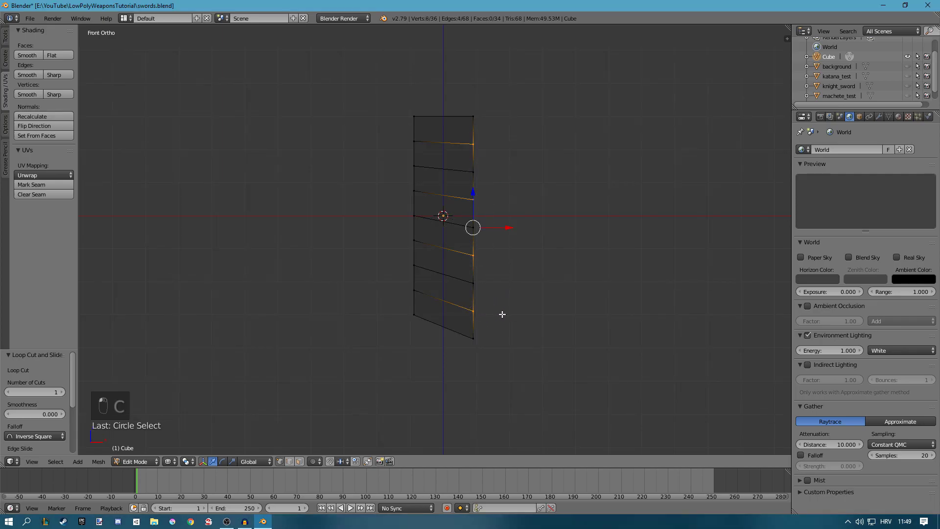
Deselect the right-edge vertex pair of the handle's seventh loop cut with Circle Select.
key(c)
key(c)
middle_click(478, 312)
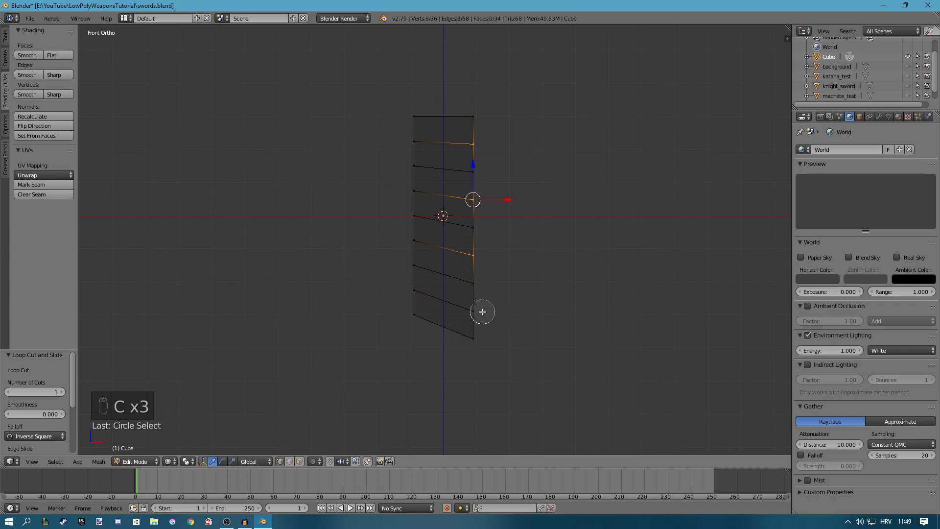
right_click(483, 310)
shift+middle_drag(494, 270, 489, 280)
key(c)
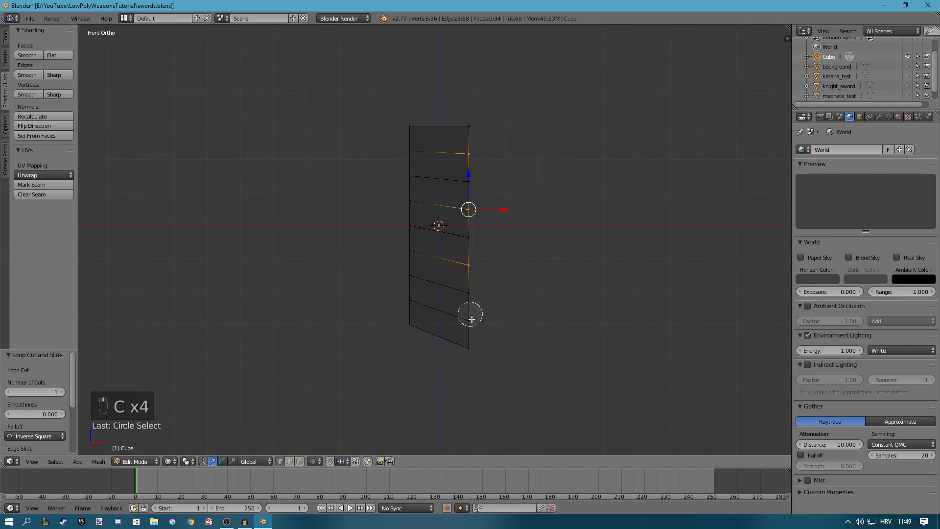
click(473, 319)
right_click(474, 321)
key(c)
middle_click(473, 321)
right_click(472, 322)
Move the three selected right-edge vertex pairs about 0.12 inward along the global X axis to form finger grooves.
key(g)
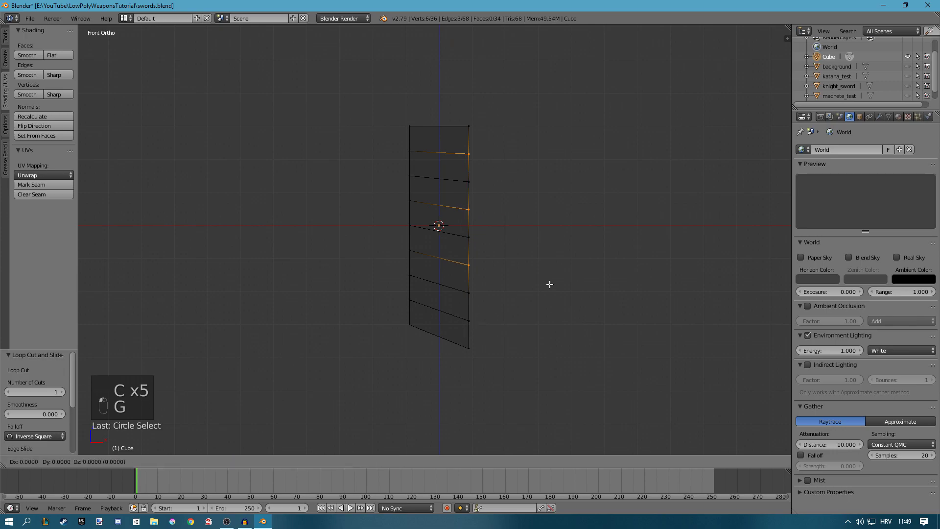
right_click(550, 284)
middle_drag(565, 257, 536, 269)
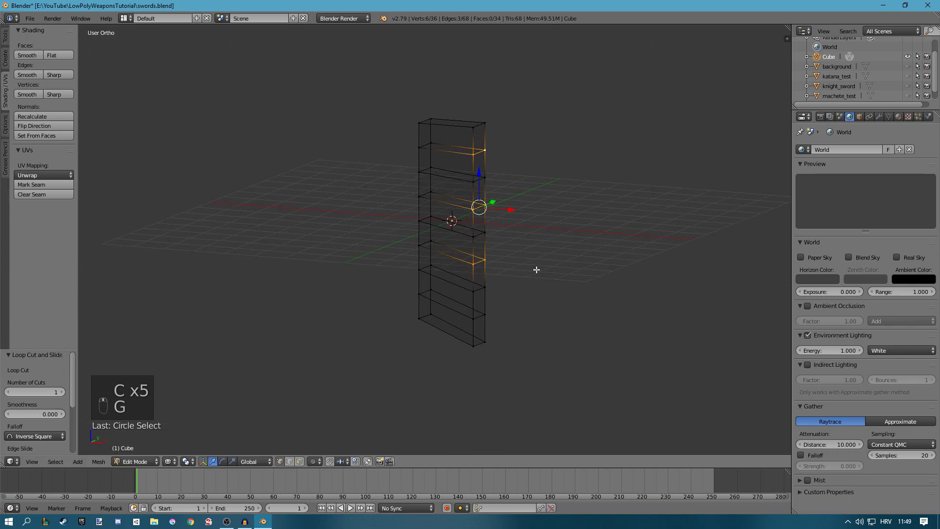
key(KP_1)
key(g)
key(x)
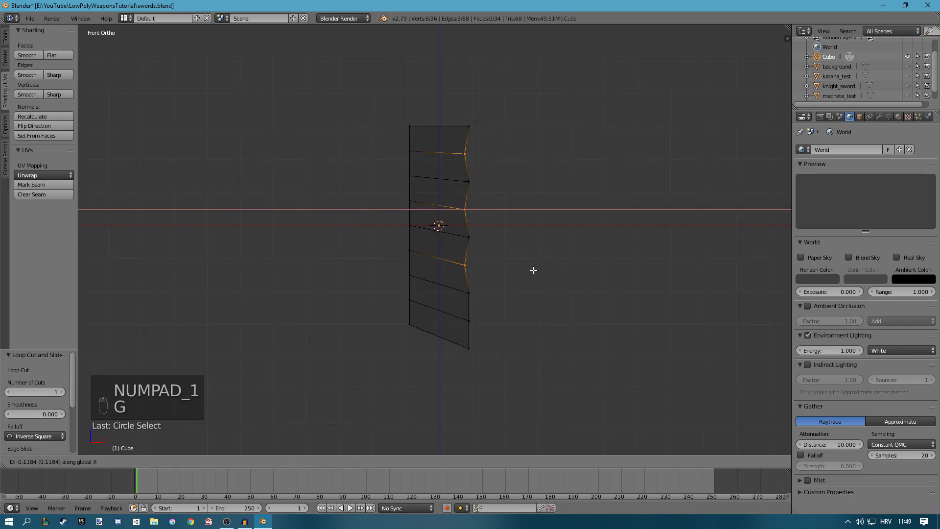
click(532, 269)
In solid shading, add a centred vertical loop cut that halves the handle's thickness, without sliding it.
key(Tab)
mouse_move(538, 264)
middle_down()
mouse_move(484, 275)
mouse_move(450, 168)
mouse_move(463, 149)
middle_up()
key(z)
key(Tab)
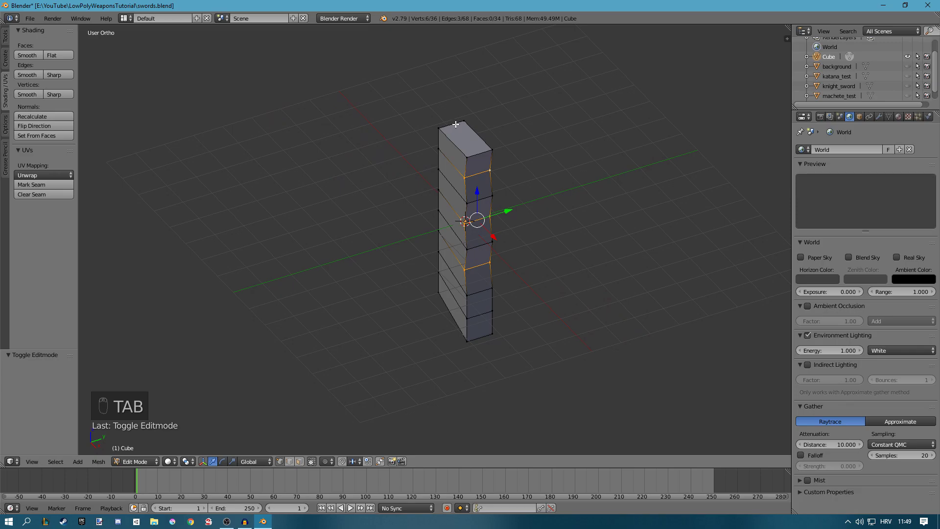
key(ctrl+r)
click(454, 127)
right_click(454, 127)
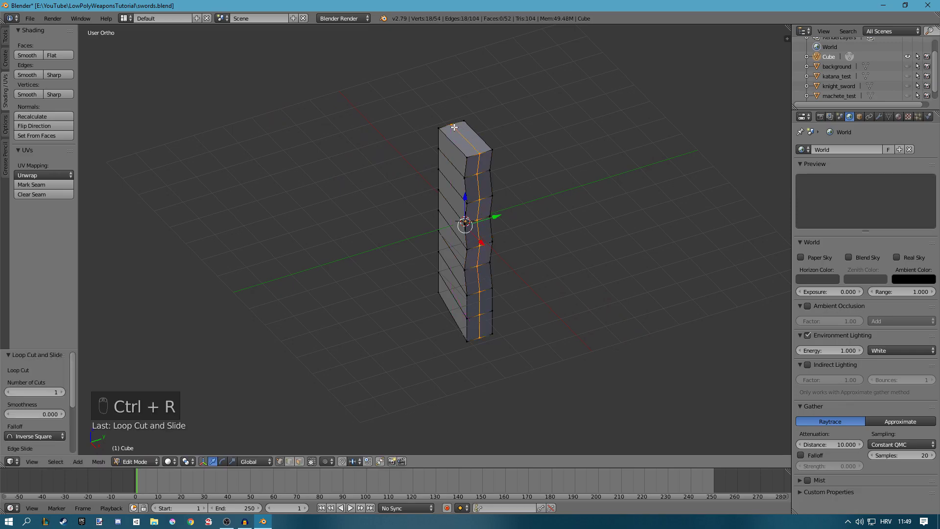
Add a second centred vertical loop cut that halves the handle's width, without sliding it.
middle_drag(454, 127, 537, 119)
key(ctrl+r)
click(447, 120)
right_click(447, 120)
middle_drag(446, 120, 484, 136)
Select the four vertical corner edge loops of the handle together.
right_click(472, 143)
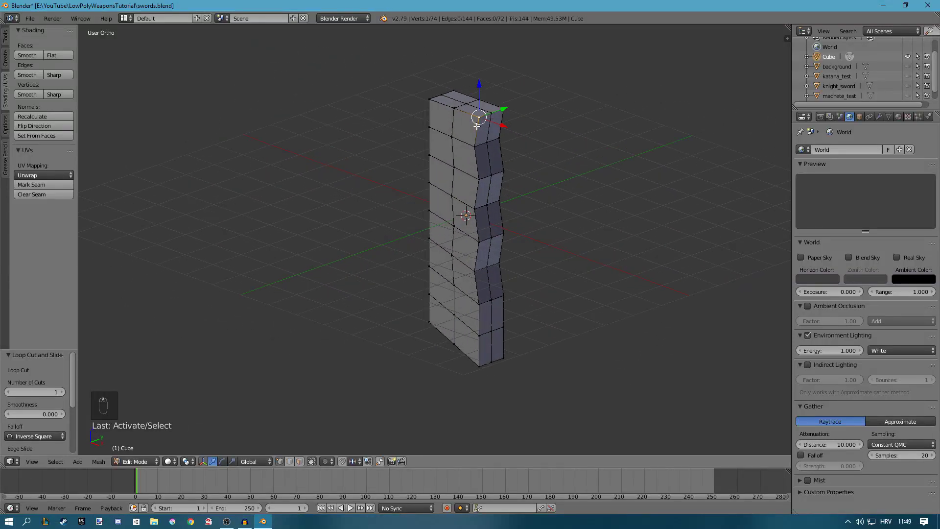
alt+right_click(479, 125)
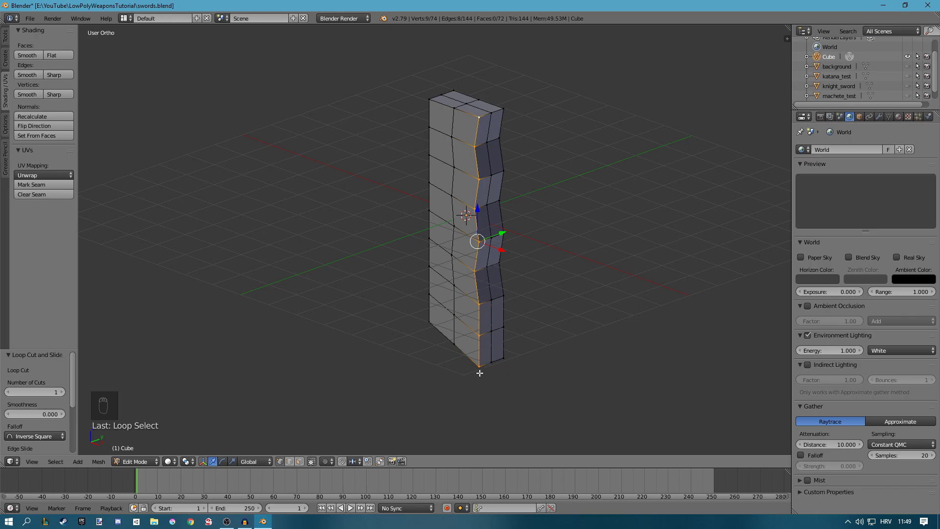
middle_drag(498, 174, 527, 158)
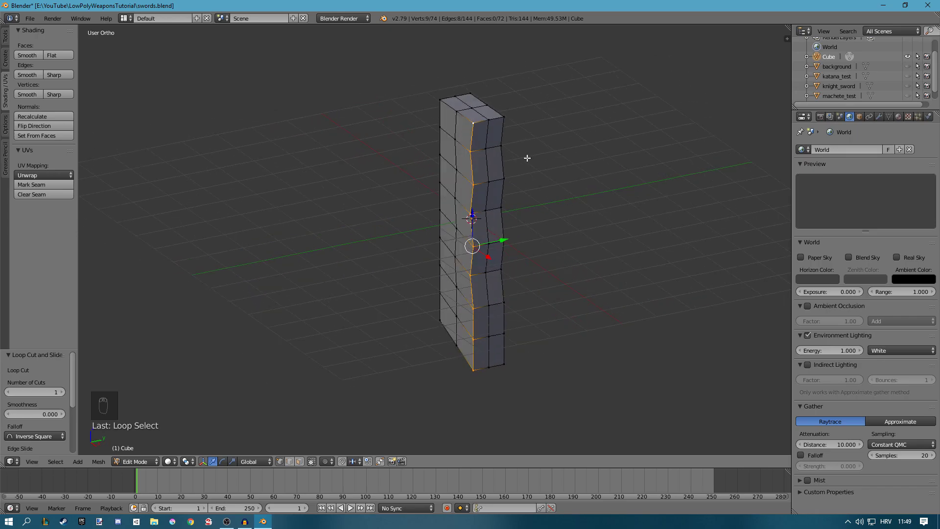
alt+shift+right_click(505, 132)
middle_drag(511, 163, 321, 141)
alt+shift+right_click(398, 126)
alt+shift+right_click(383, 143)
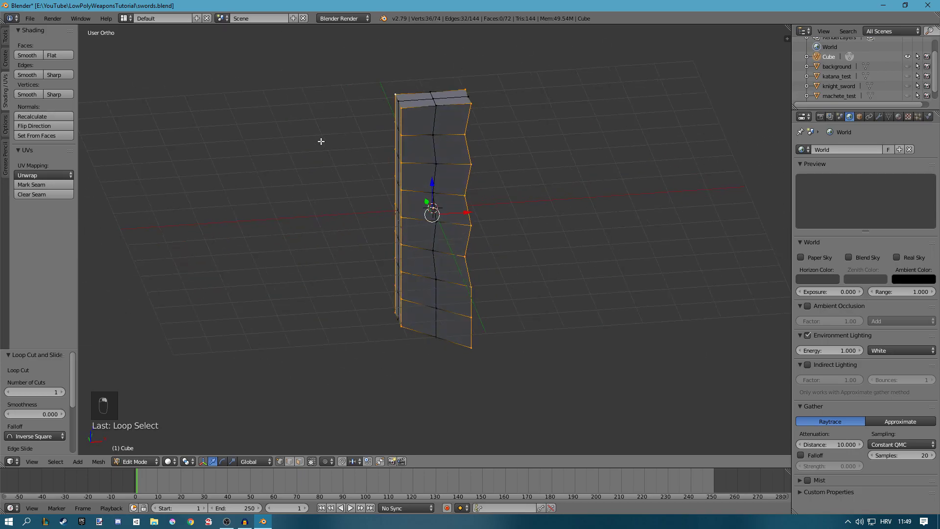
Scale the selected corner edge loops to about 0.74 along X and inspect the handle's beveled shape in Object Mode and front view.
key(s)
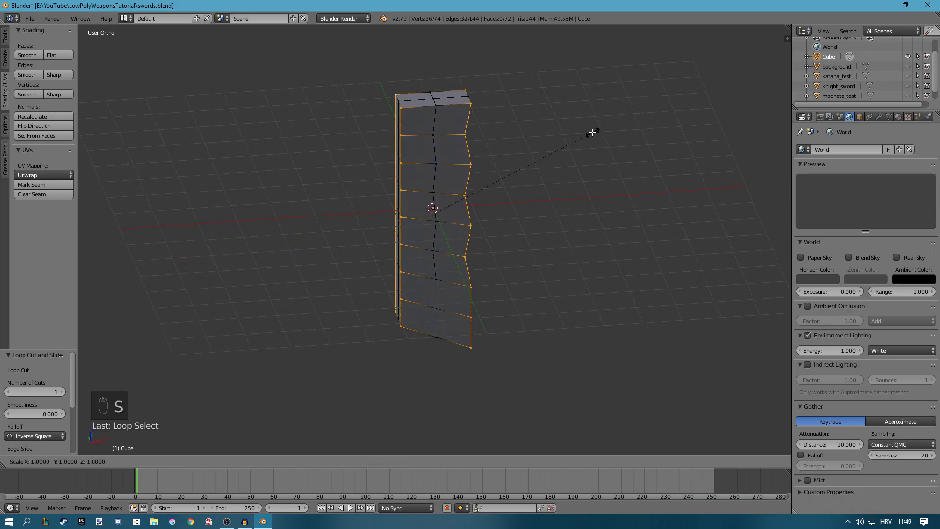
key(x)
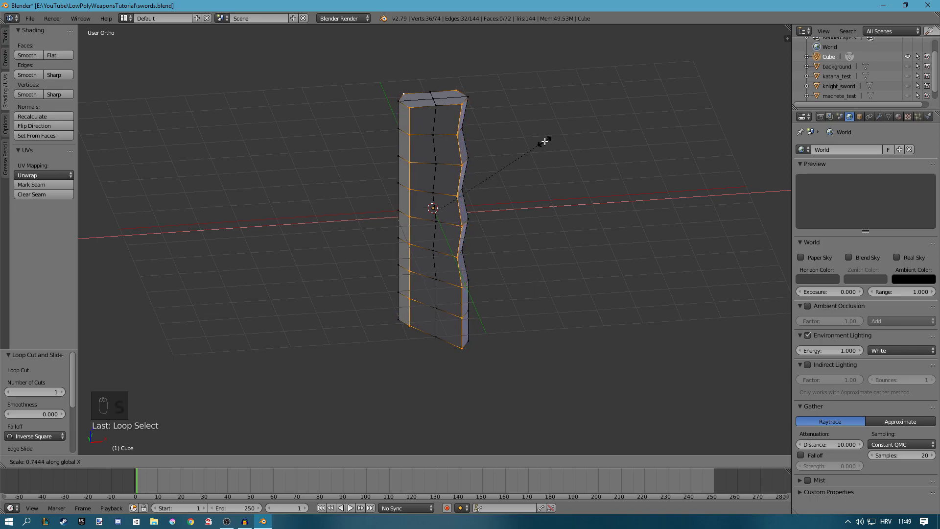
click(544, 141)
key(Tab)
middle_drag(535, 140, 518, 180)
key(KP_1)
key(Tab)
key(Tab)
key(KP_1)
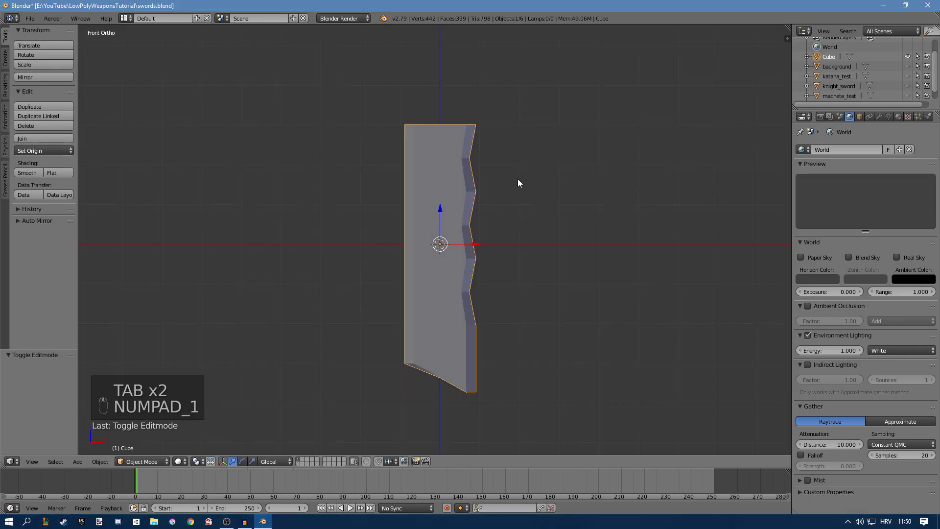
Clear the selection in Edit Mode and add a new cube to the handle mesh.
key(a)
key(a)
key(shift+a)
key(Tab)
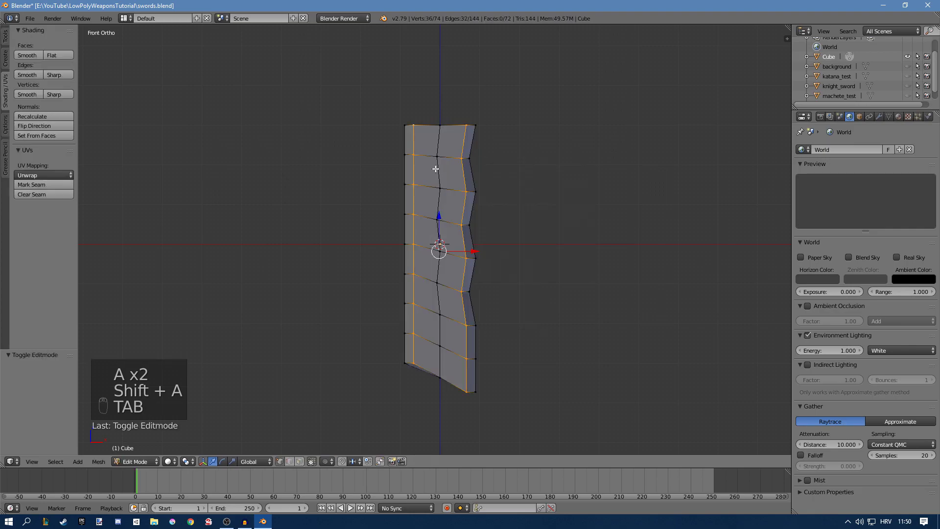
key(a)
key(a)
key(shift+a)
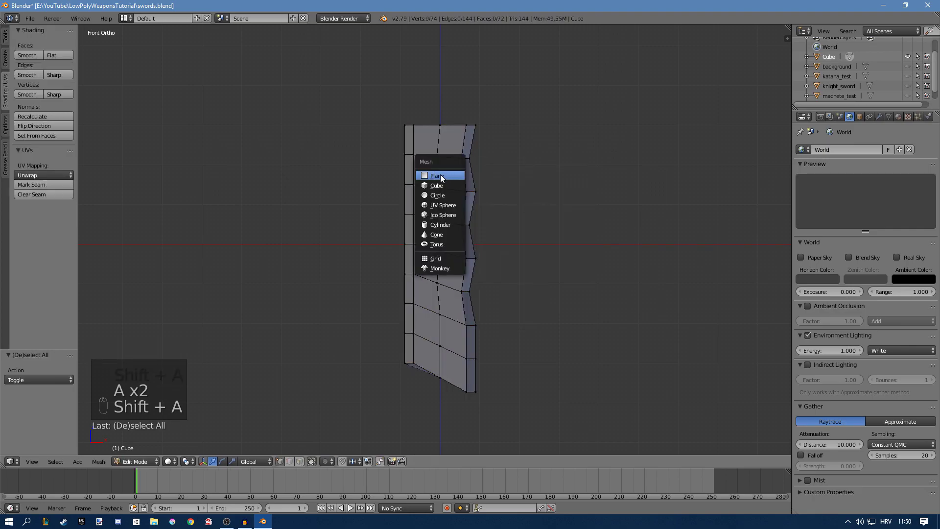
click(439, 185)
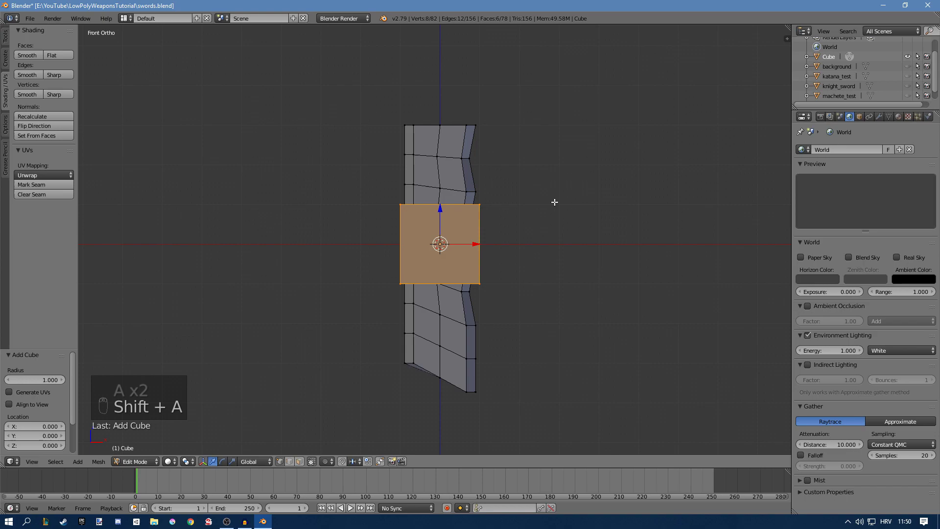
Move the new cube up about 3.76 along Z onto the top end of the handle.
shift+middle_drag(548, 160, 556, 222)
key(g)
key(z)
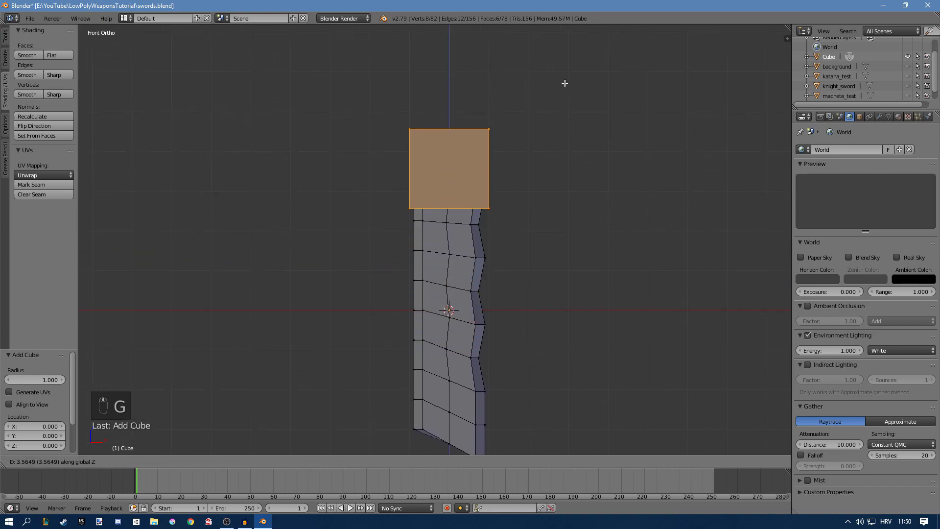
click(566, 75)
Scale the blade cube to about 0.675 along X and about 0.186 along Y.
key(s)
key(x)
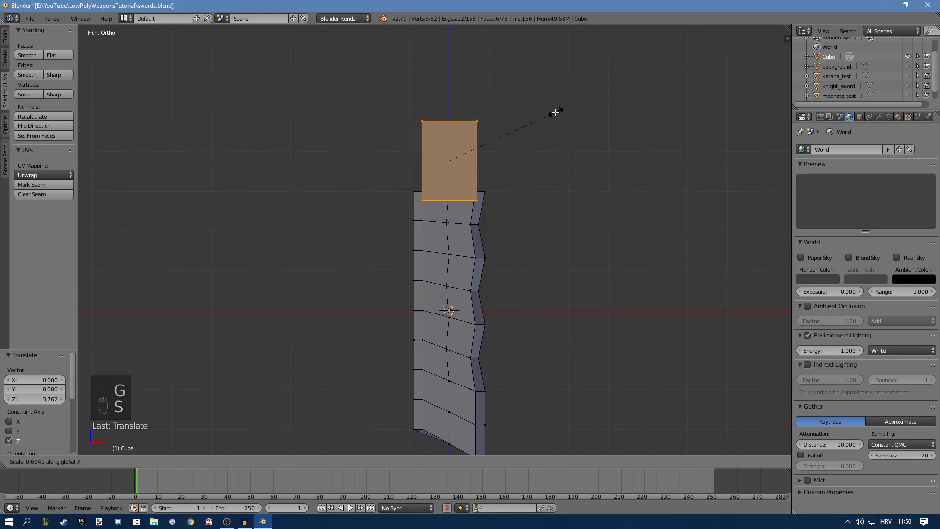
click(553, 114)
key(KP_3)
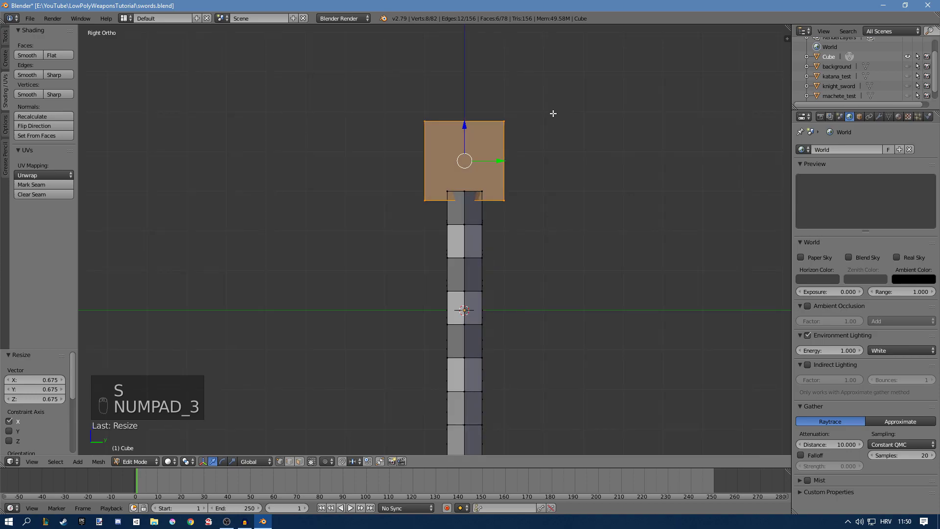
key(s)
key(y)
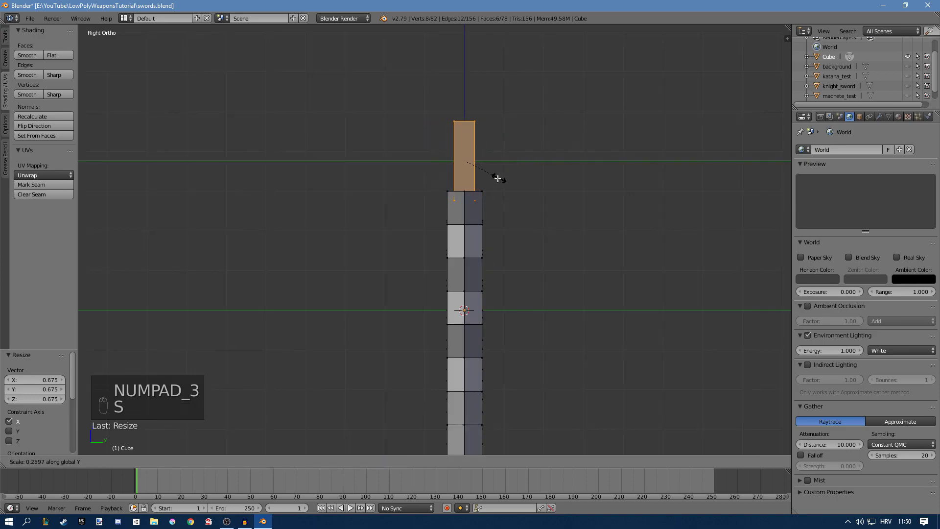
click(482, 186)
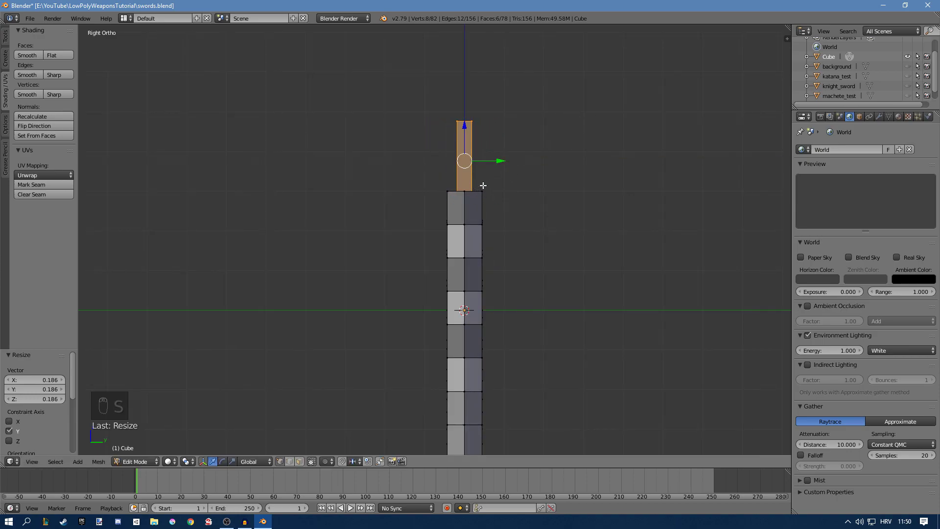
Add two vertical loop cuts to the blade block, one halving its width and one halving its thickness.
key(KP_1)
middle_drag(491, 171, 418, 135)
key(ctrl+r)
click(457, 157)
key(ctrl+r)
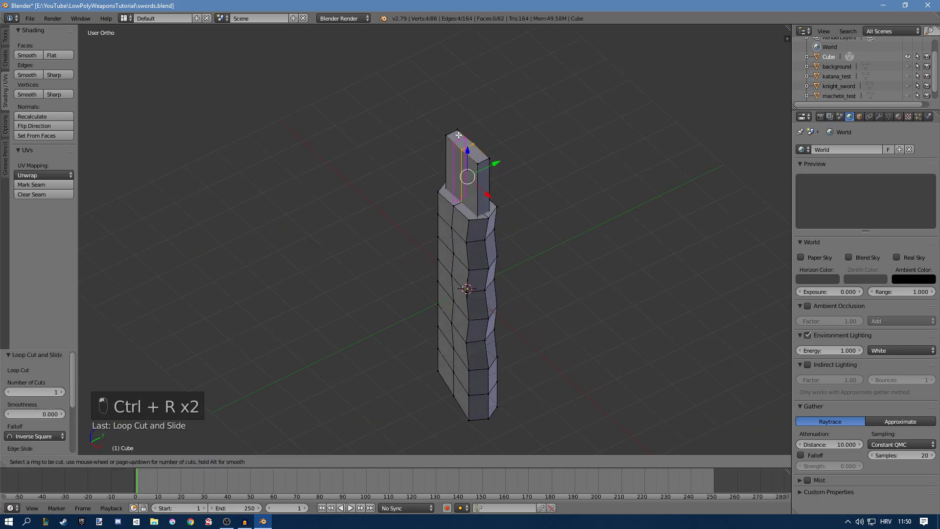
click(454, 133)
Circle-select all the top vertices of the blade block in wireframe front view.
key(KP_1)
right_click(477, 122)
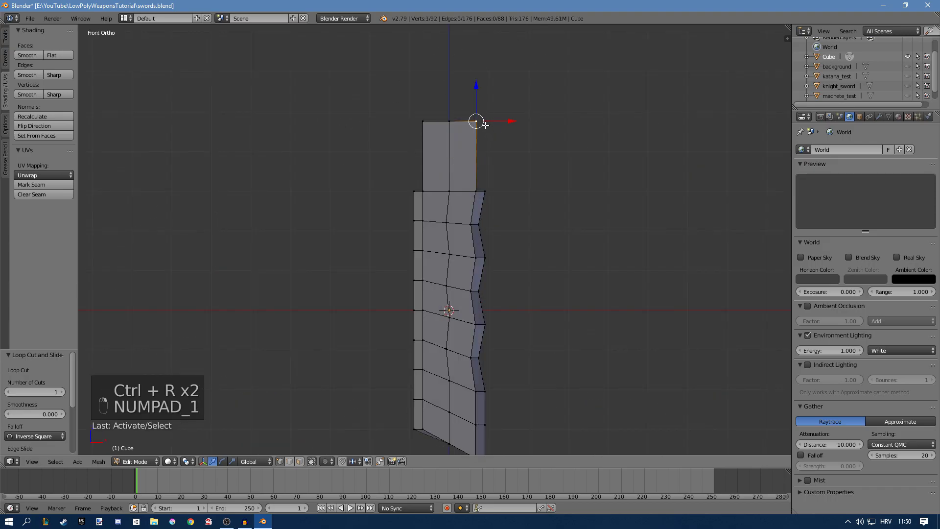
key(z)
shift+middle_drag(491, 119, 522, 164)
key(c)
mouse_move(487, 160)
mouse_down()
mouse_move(470, 161)
mouse_move(546, 162)
mouse_up()
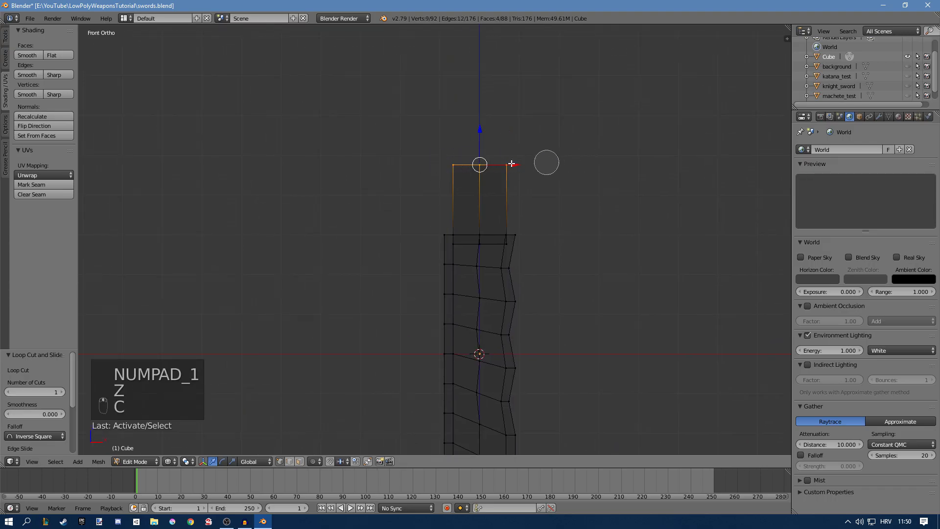
right_click(488, 171)
Raise the blade's top vertices about 8.68 along Z, plus about 0.55 more, to lengthen the blade.
shift+middle_drag(519, 164, 499, 230)
scroll(508, 231, down, 3)
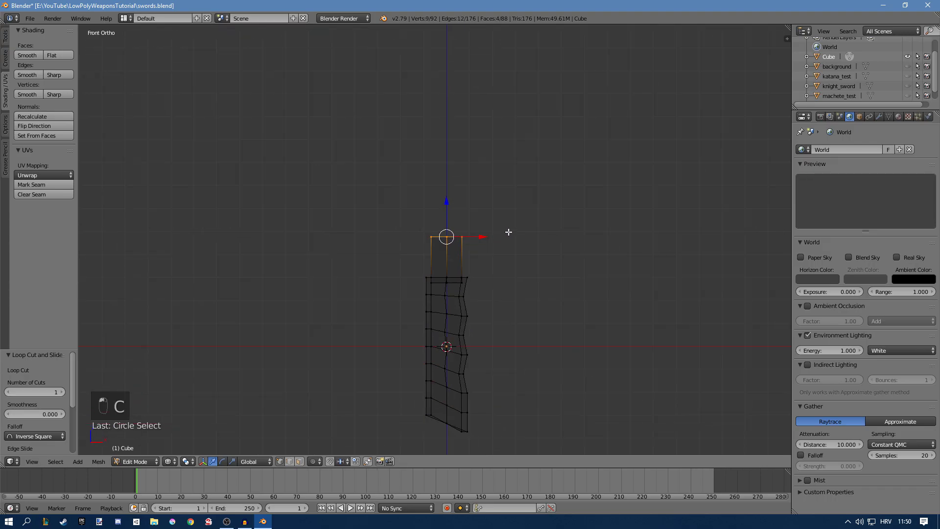
key(g)
key(z)
click(520, 34)
scroll(514, 99, down, 3)
key(g)
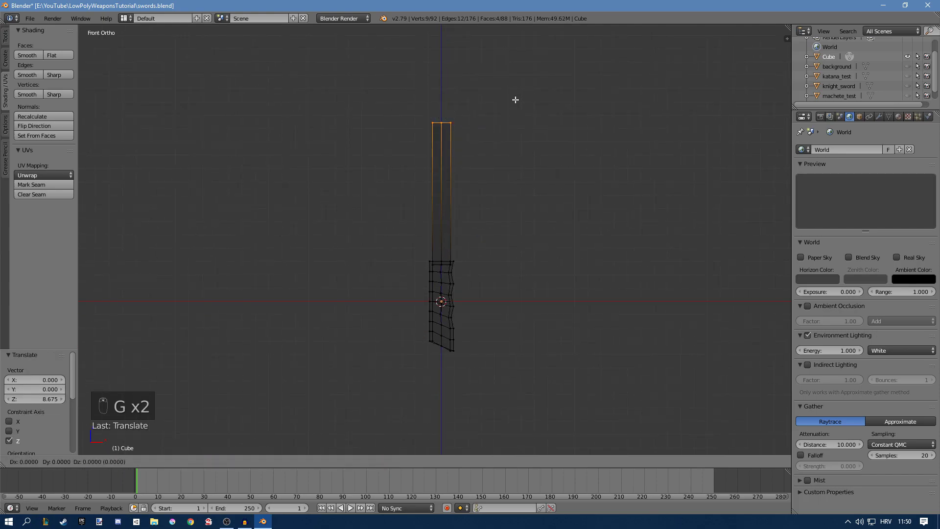
click(515, 94)
Circle-select the blade's top-left corner vertices in wireframe and raise them about 1.0 along Z.
scroll(528, 95, up, 4)
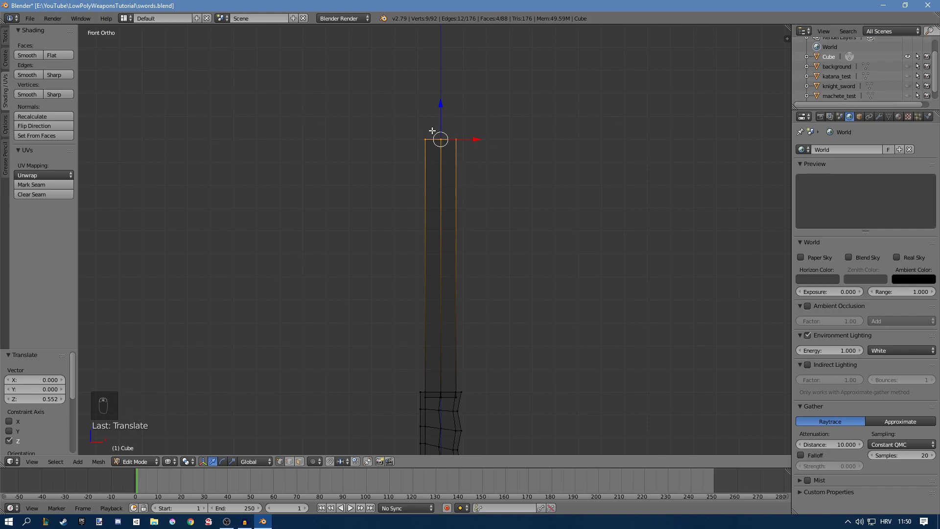
right_click(426, 139)
key(z)
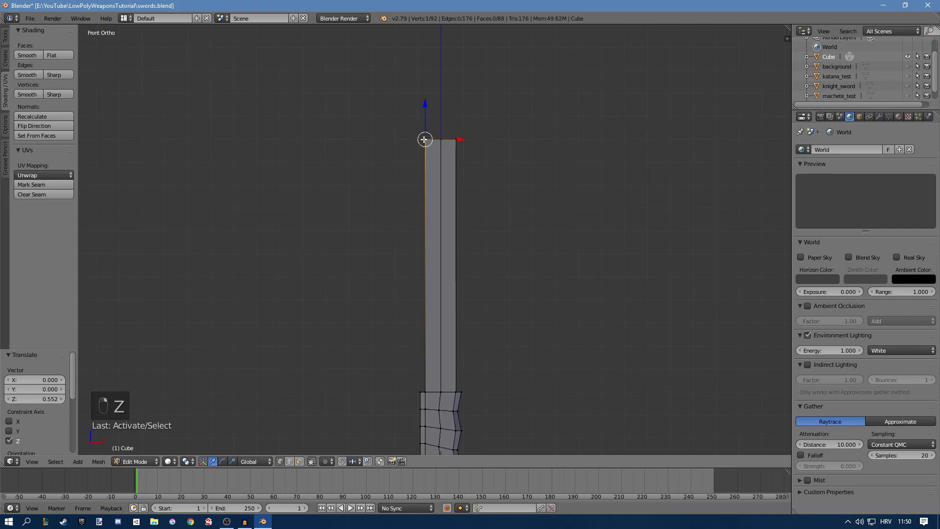
key(c)
key(z)
key(c)
click(424, 139)
scroll(426, 141, up, 3)
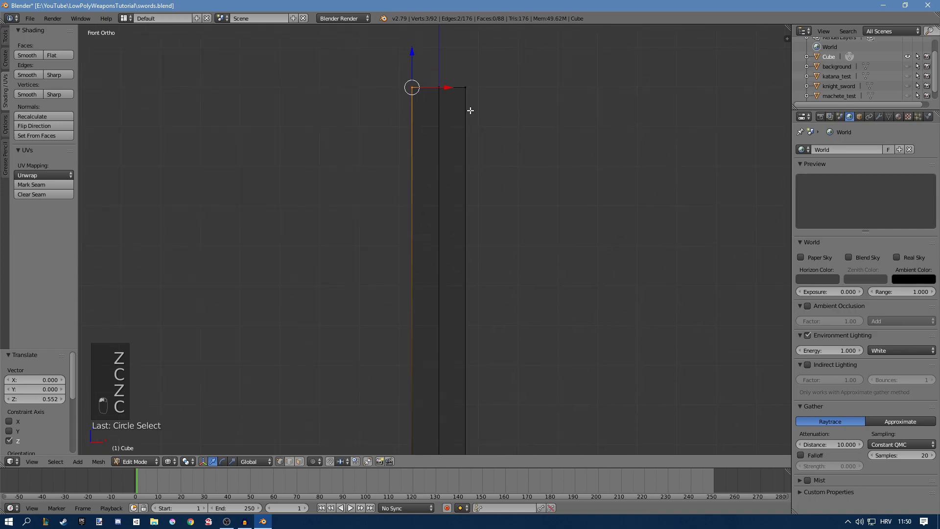
key(g)
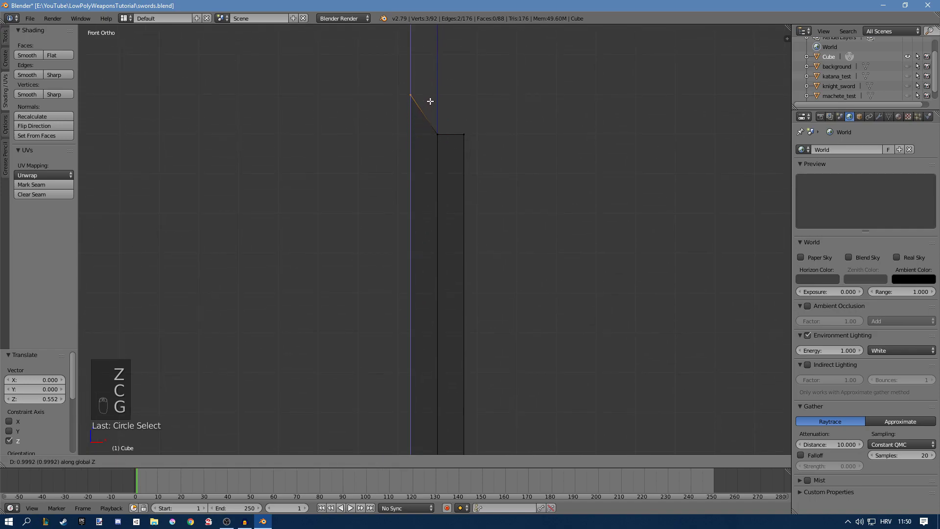
click(430, 101)
Circle-select the vertices at the middle of the blade's top edge and raise them about 0.69 along Z.
right_click(438, 134)
key(z)
key(c)
key(z)
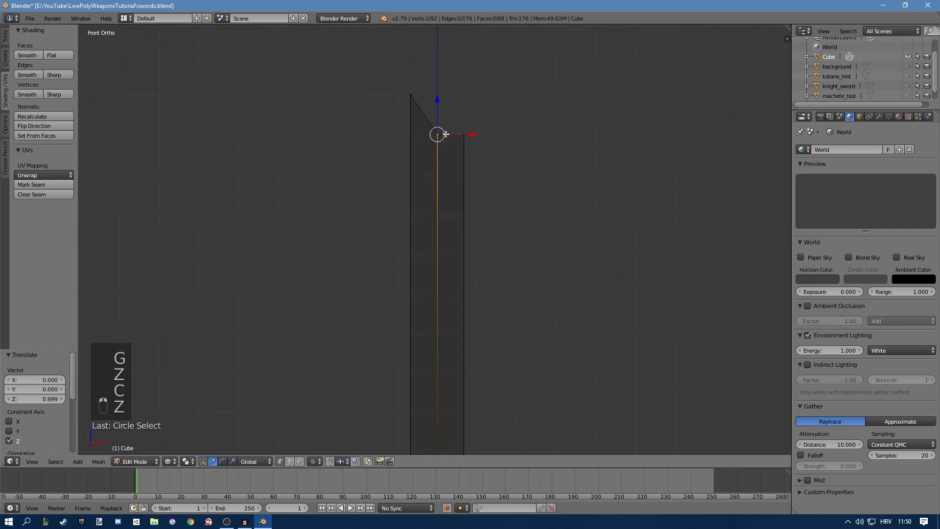
key(c)
click(442, 134)
key(g)
key(z)
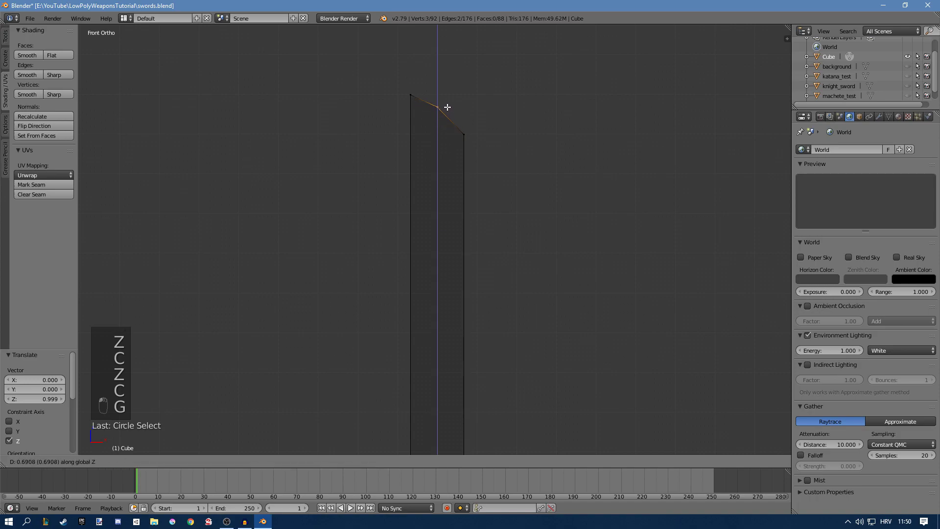
click(447, 107)
Circle-select the blade's top-right corner vertices in wireframe and lower them about 0.21 along Z.
right_click(463, 133)
key(z)
key(c)
key(z)
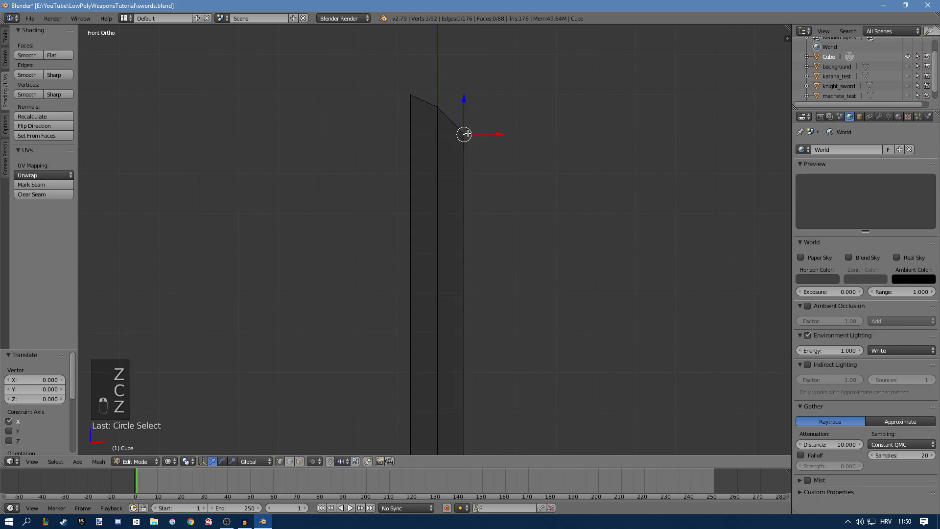
key(c)
click(468, 133)
key(z)
key(g)
key(z)
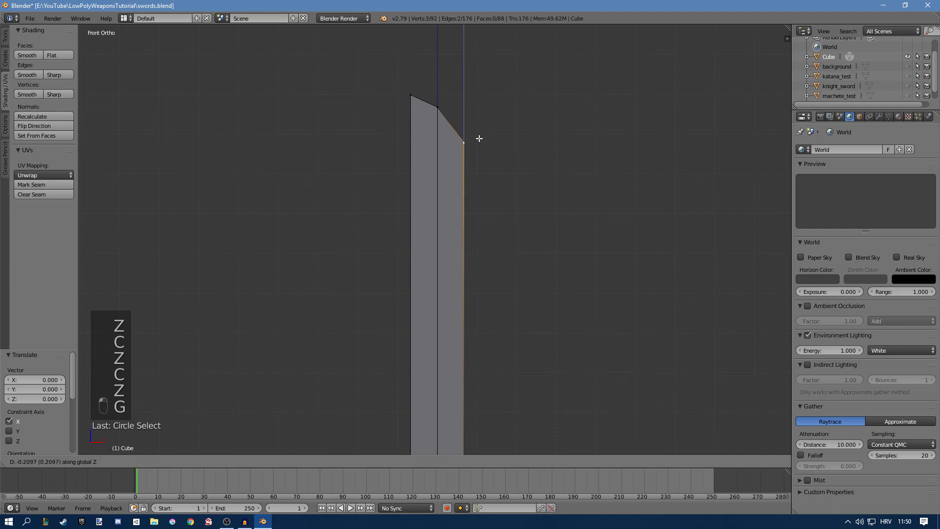
click(479, 139)
Shift the blade's top-right corner vertices about 0.15 inward along X.
key(g)
key(x)
click(473, 140)
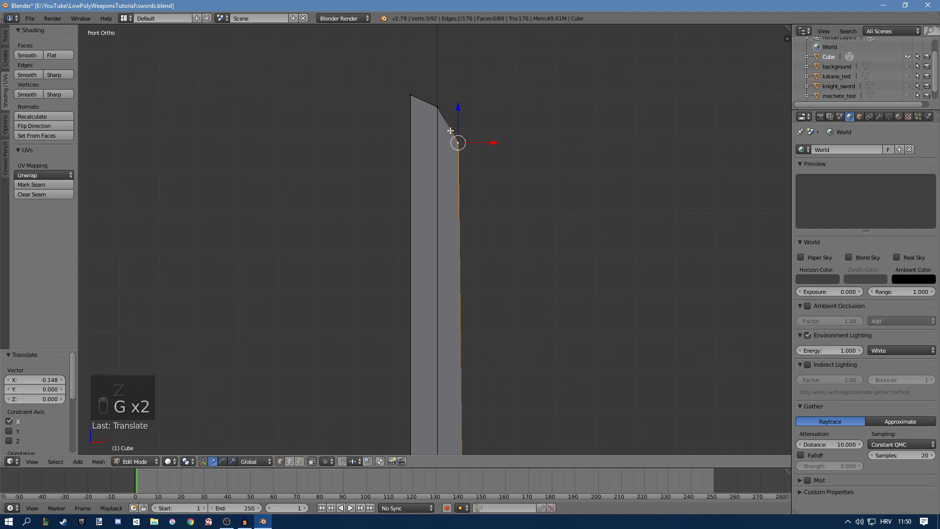
Circle-select the blade's top-left corner vertices and shift them about 0.12 inward along X.
right_click(411, 94)
key(z)
key(c)
click(411, 96)
key(z)
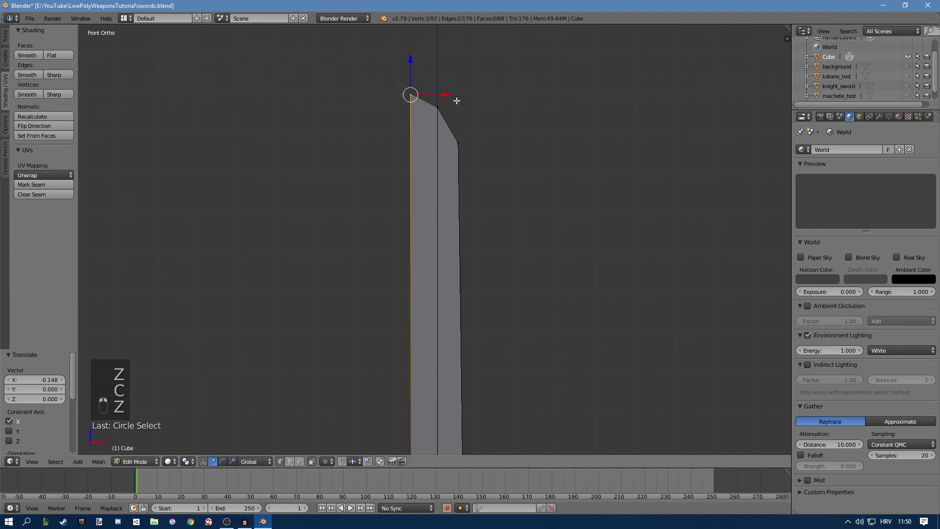
key(g)
right_click(463, 100)
key(g)
key(y)
right_click(464, 101)
key(g)
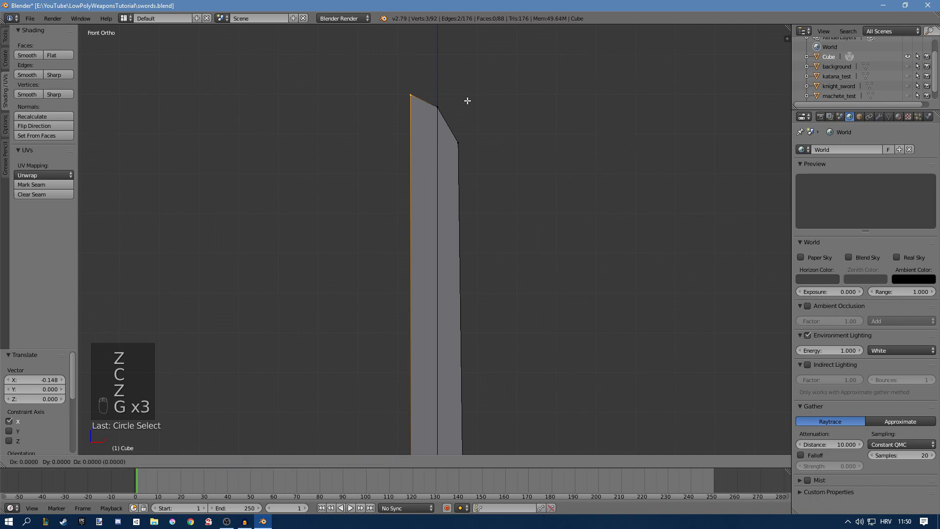
key(x)
click(472, 102)
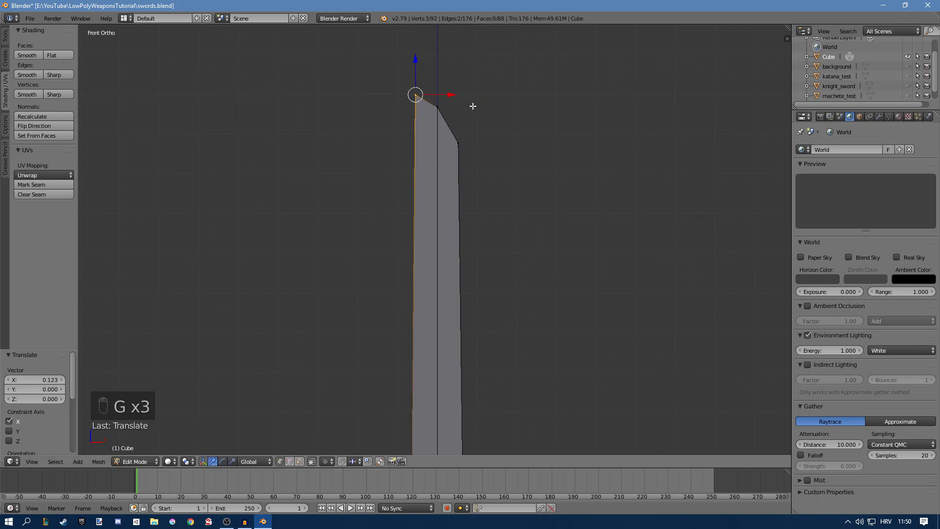
Add three evenly spaced loop cuts across the length of the blade without sliding them.
scroll(490, 147, down, 3)
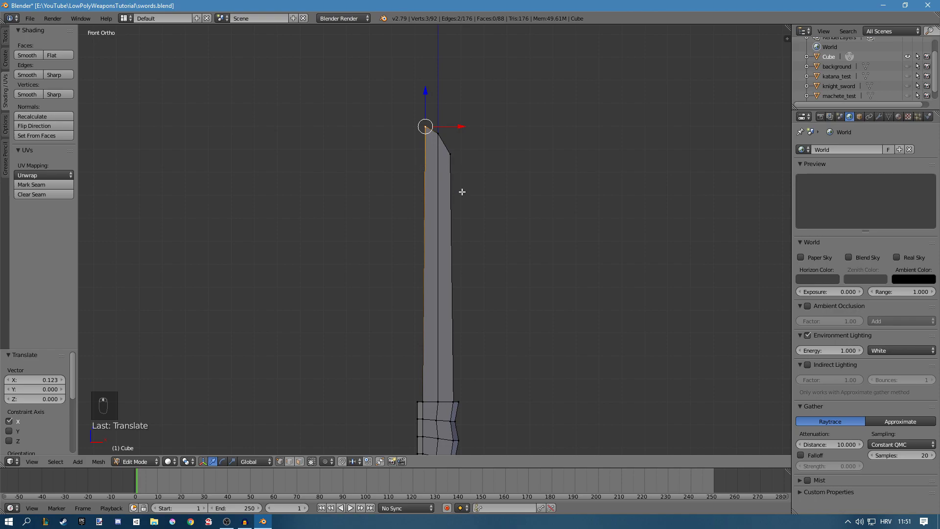
key(ctrl+r)
scroll(429, 275, up, 1)
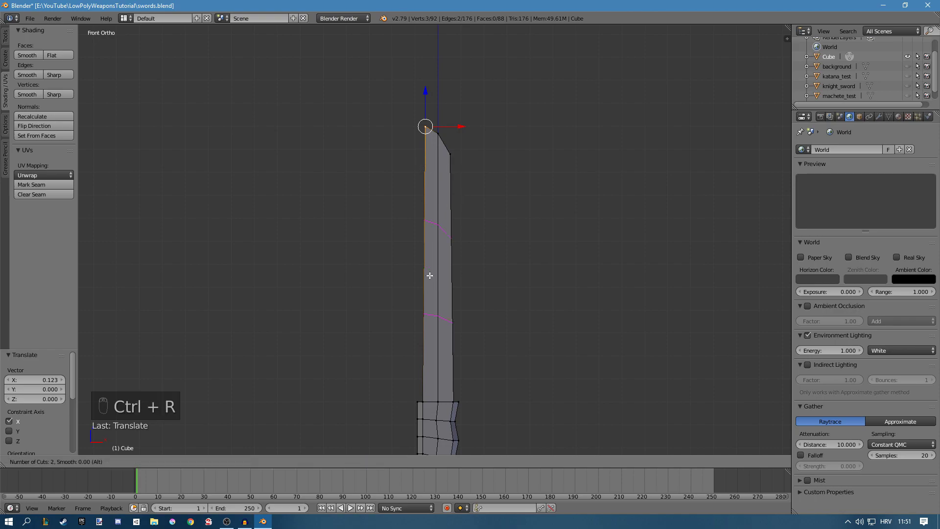
click(429, 276)
right_click(462, 231)
Circle-select the right-edge vertices of the uppermost loop cut in wireframe and move them about 0.80 outward along X.
right_click(452, 217)
key(z)
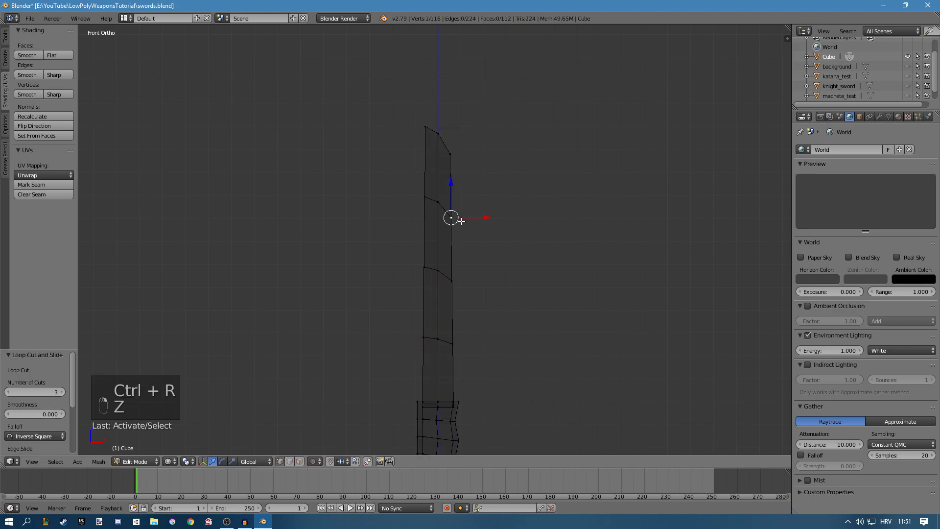
key(c)
scroll(454, 222, up, 1)
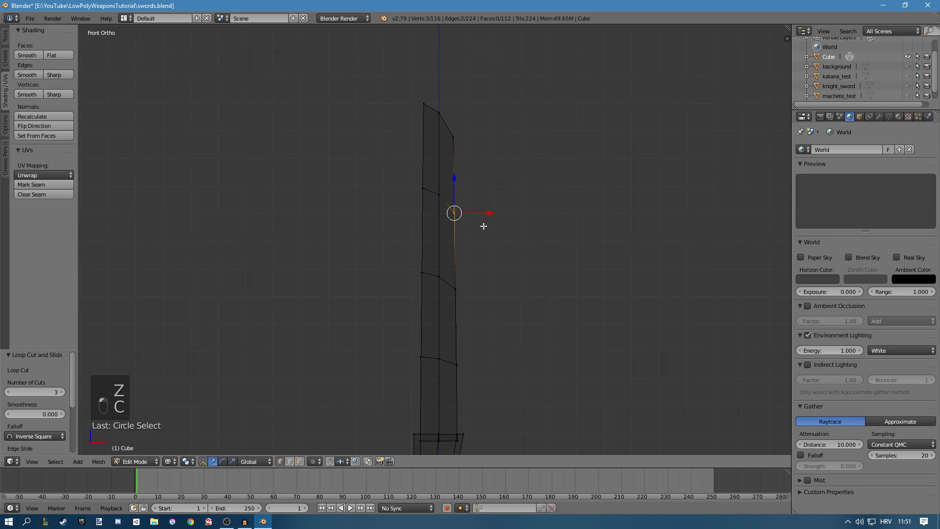
key(g)
key(g)
key(x)
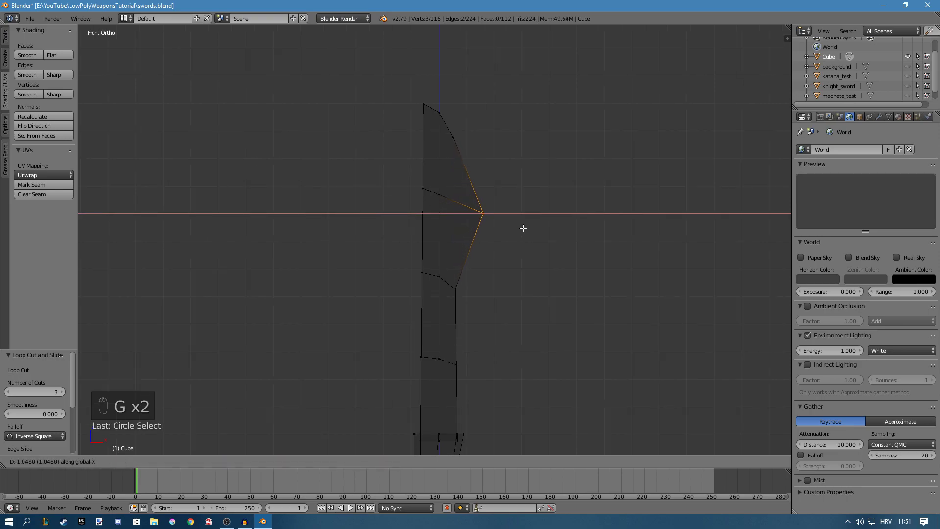
click(517, 225)
Circle-select the right-edge vertices of the middle loop cut and move them about 0.37 outward along X.
right_click(457, 289)
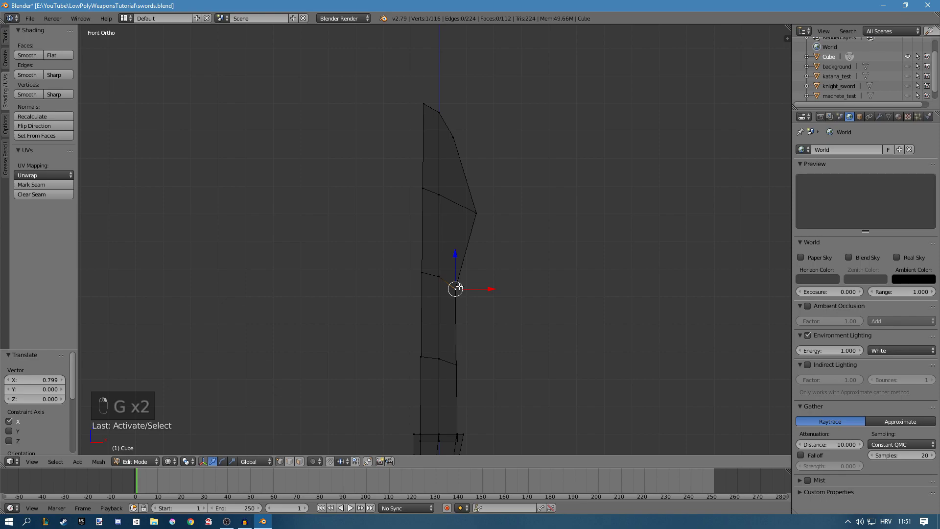
key(c)
click(458, 288)
right_click(458, 289)
key(g)
key(x)
click(468, 290)
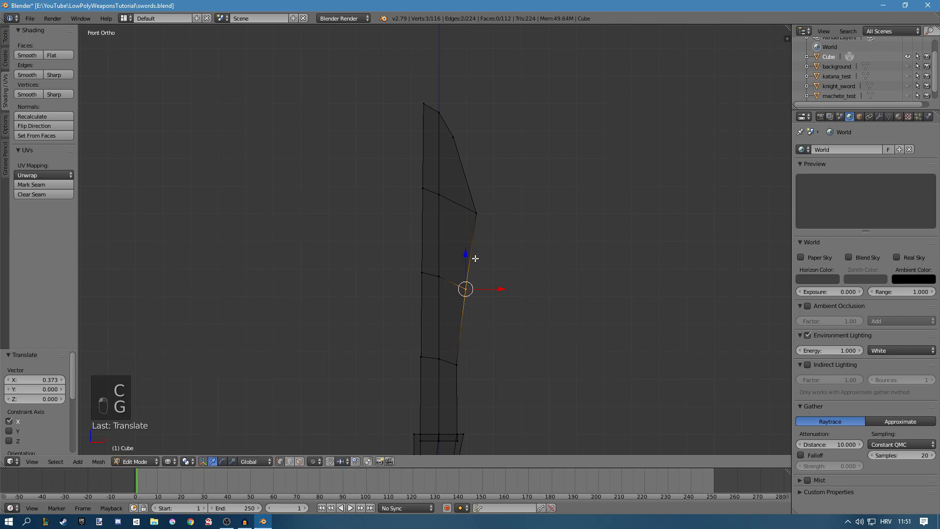
Move the right-edge vertices of the lowest loop cut about 0.05 inward and about 0.07 back outward along X.
shift+middle_drag(457, 344, 462, 323)
right_click(462, 343)
key(c)
click(463, 343)
right_click(464, 342)
key(g)
middle_click(464, 343)
click(462, 343)
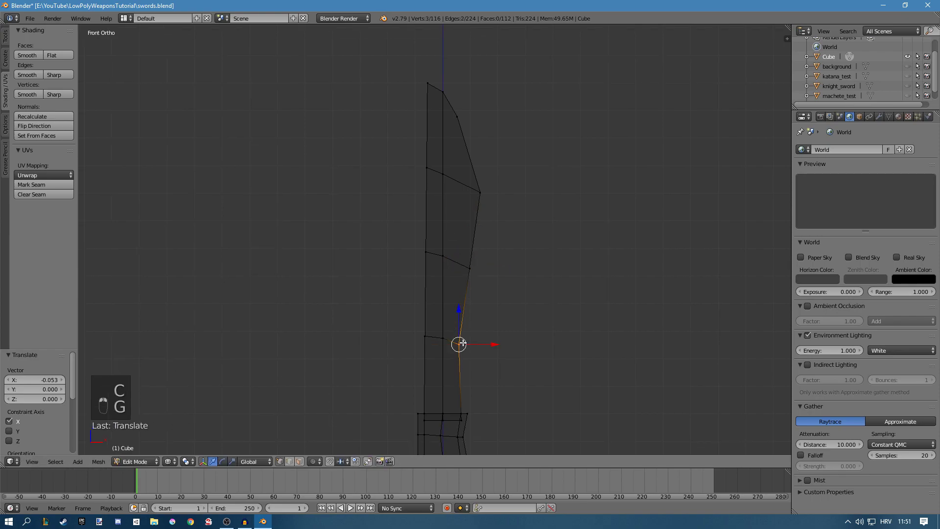
key(g)
middle_click(482, 325)
click(492, 328)
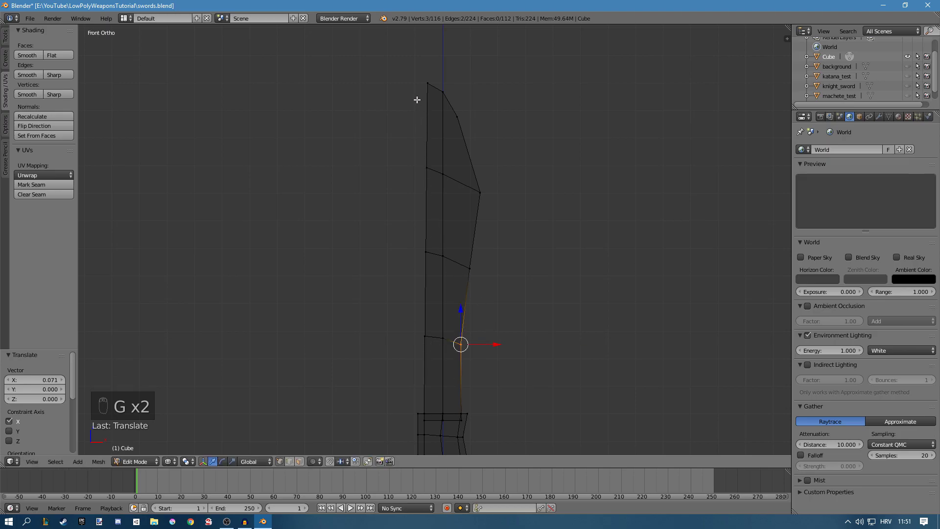
Circle-select the left-edge vertices of the uppermost loop cut and move them about 0.31 outward along X.
key(z)
scroll(437, 159, down, 3)
scroll(442, 203, up, 4)
key(z)
key(c)
click(424, 155)
key(g)
middle_click(415, 159)
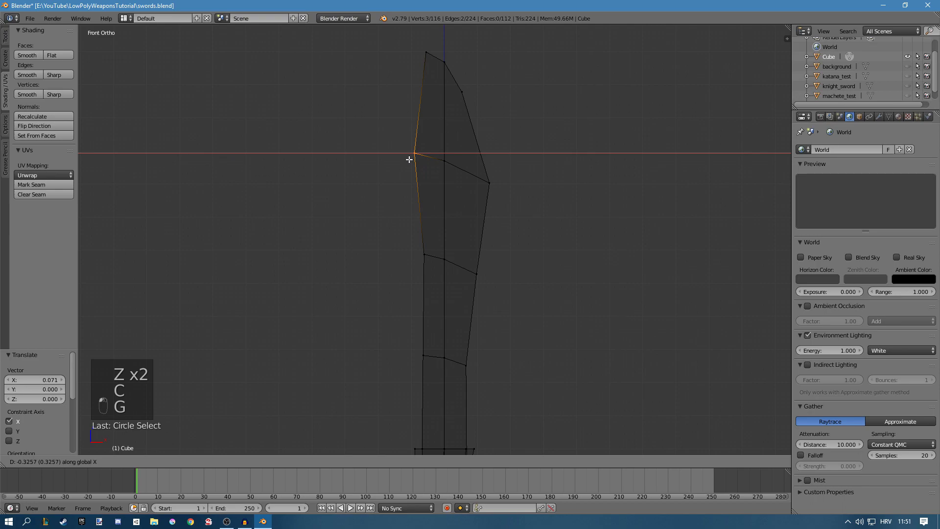
click(413, 156)
Circle-select the left-edge vertices of the middle loop cut and move them about 0.04 inward along X.
right_click(426, 252)
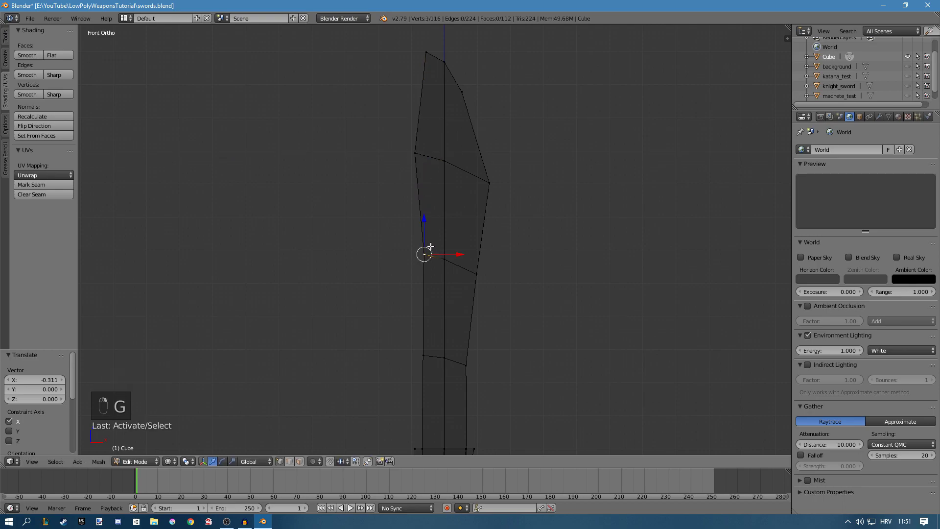
key(c)
click(429, 251)
right_click(428, 253)
key(g)
middle_click(429, 255)
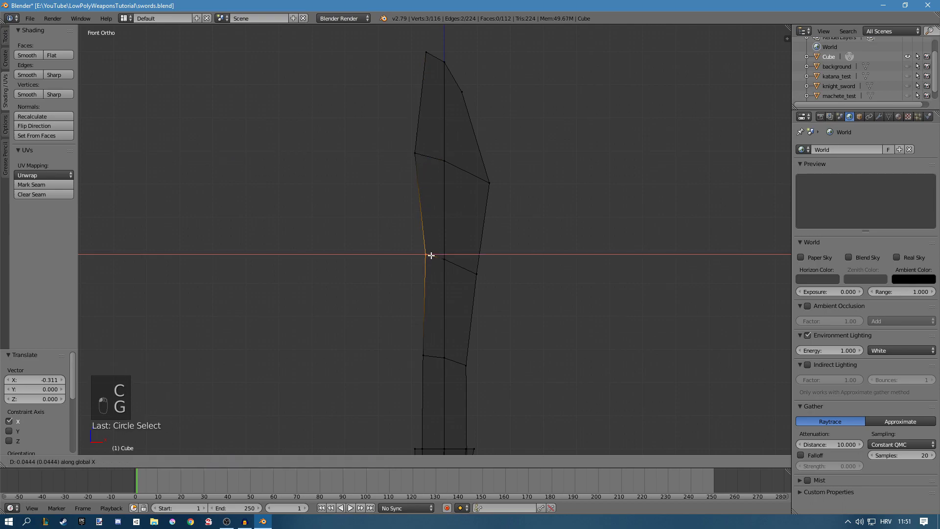
click(431, 255)
Circle-select the left-edge vertices of the lowest loop cut and nudge them about 0.13 inward along X.
right_click(425, 353)
key(c)
click(427, 353)
right_click(427, 354)
key(g)
middle_click(428, 354)
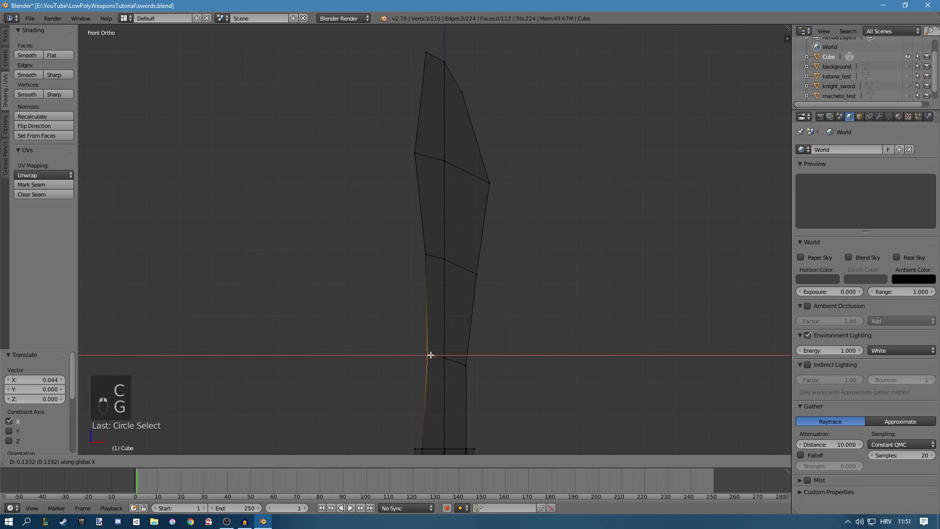
click(427, 354)
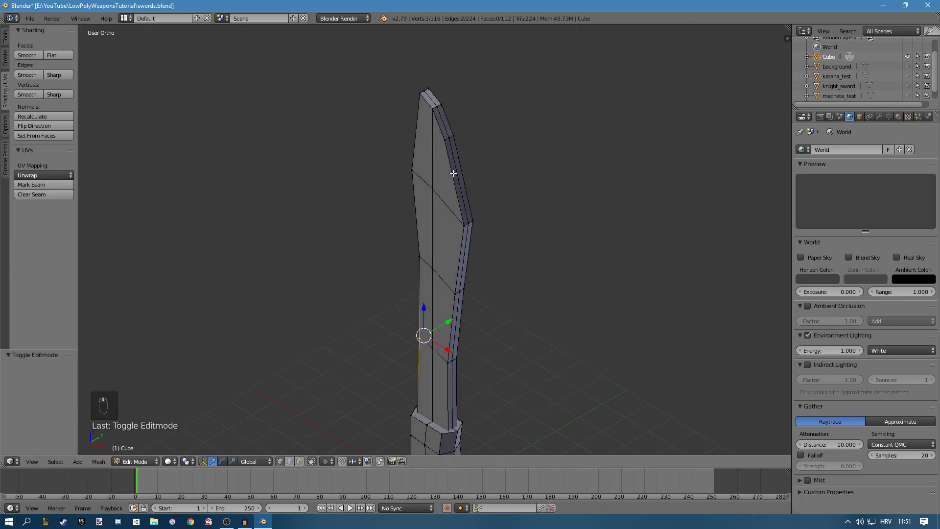
Circle-select the vertices across the blade's highest tip in solid view and merge them at center.
middle_drag(450, 172, 460, 164)
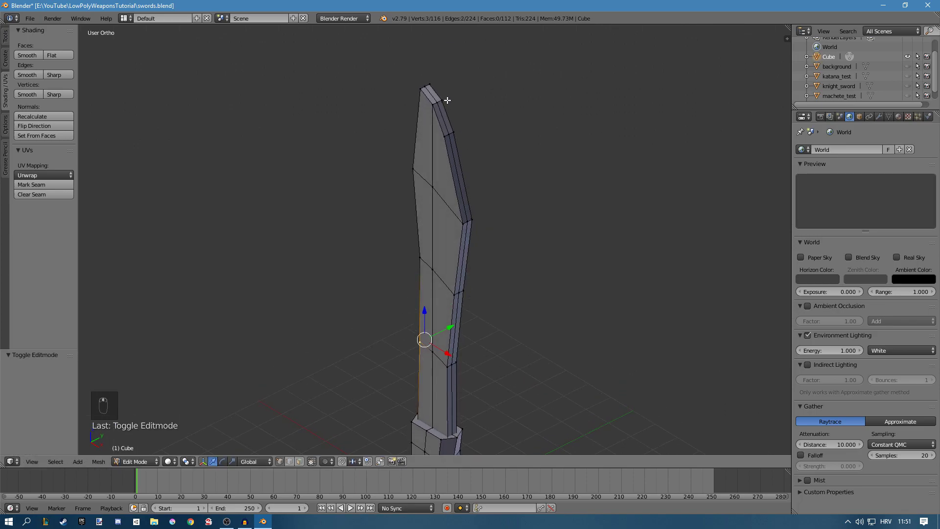
right_click(420, 86)
key(c)
click(426, 79)
right_click(425, 80)
shift+middle_drag(422, 75, 424, 124)
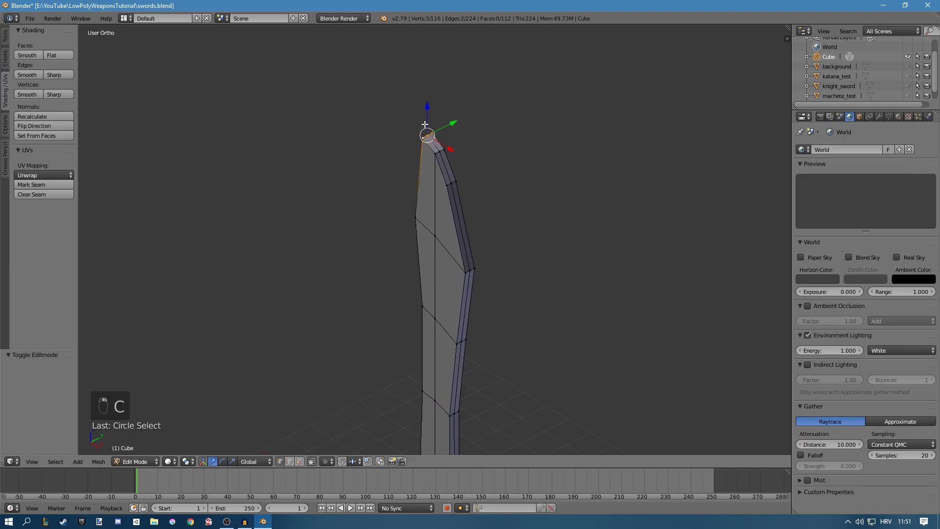
scroll(426, 123, up, 3)
shift+middle_drag(475, 92, 473, 128)
key(alt+m)
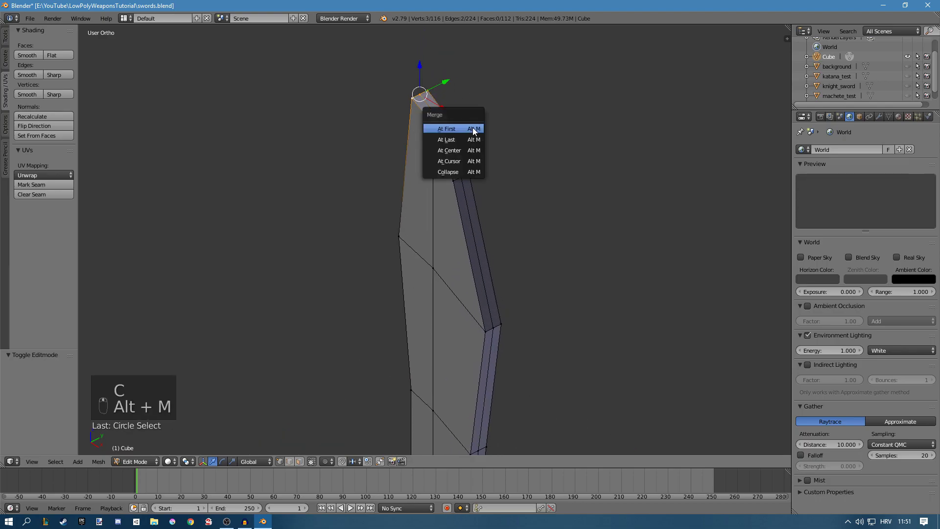
click(452, 150)
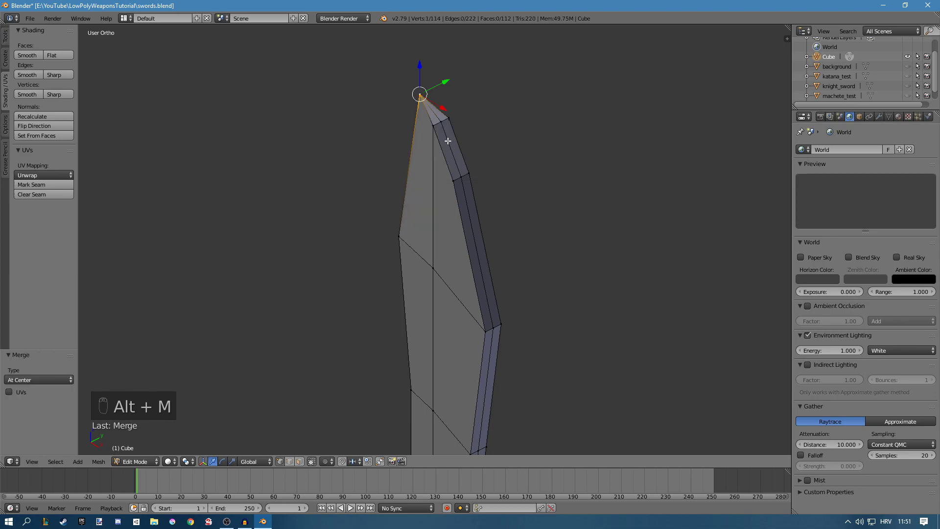
Merge the vertices across the thickness at the middle of the blade's slanted top edge at center.
key(c)
click(437, 105)
right_click(441, 120)
key(alt+m)
click(458, 121)
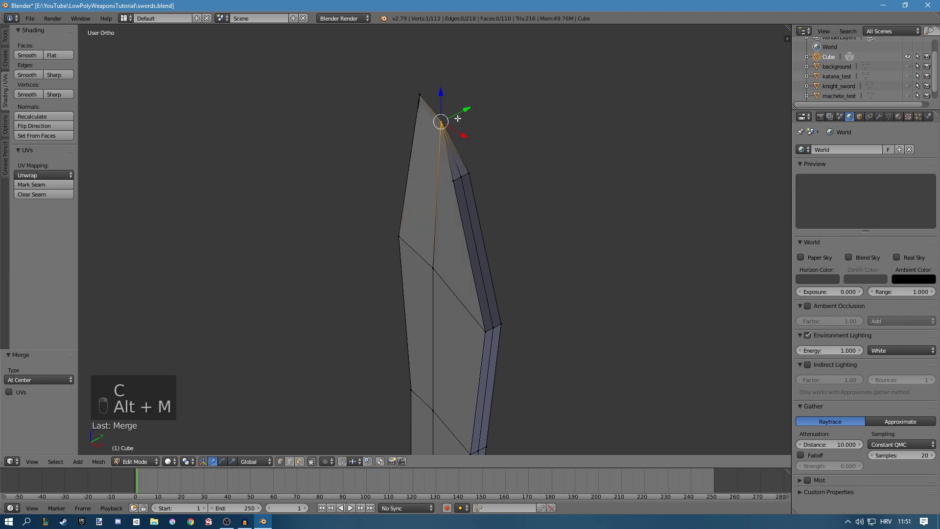
Merge the vertices across the thickness at the blade's lower tip corner at center.
right_click(460, 177)
key(c)
click(461, 177)
right_click(499, 166)
key(alt+m)
click(501, 168)
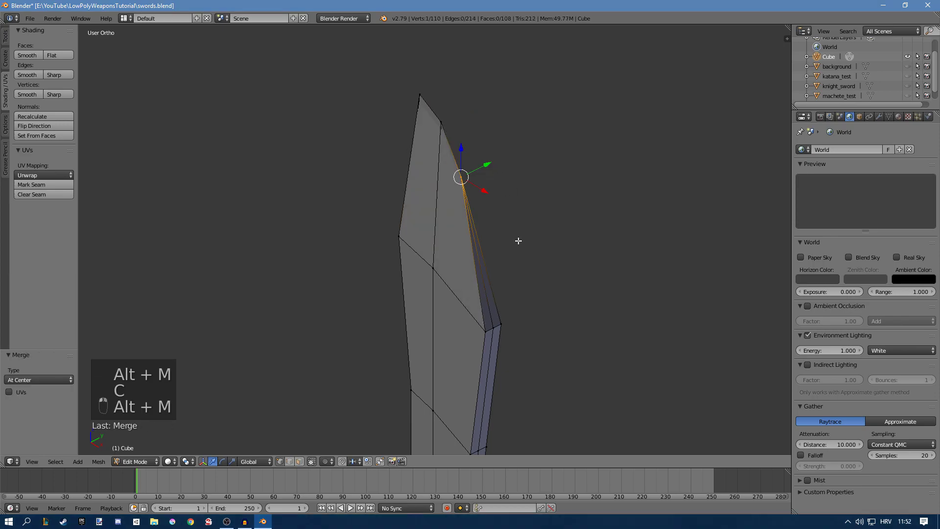
Merge the cutting-edge vertices at center, once at the blade's widest point and once at the middle loop cut.
shift+middle_drag(518, 241, 489, 174)
key(c)
click(464, 261)
right_click(488, 254)
key(alt+m)
click(489, 254)
shift+middle_drag(482, 298, 477, 187)
shift+middle_drag(442, 391, 448, 341)
Circle-select the cutting-edge vertices at the lowest loop cut and merge them at center.
right_click(444, 342)
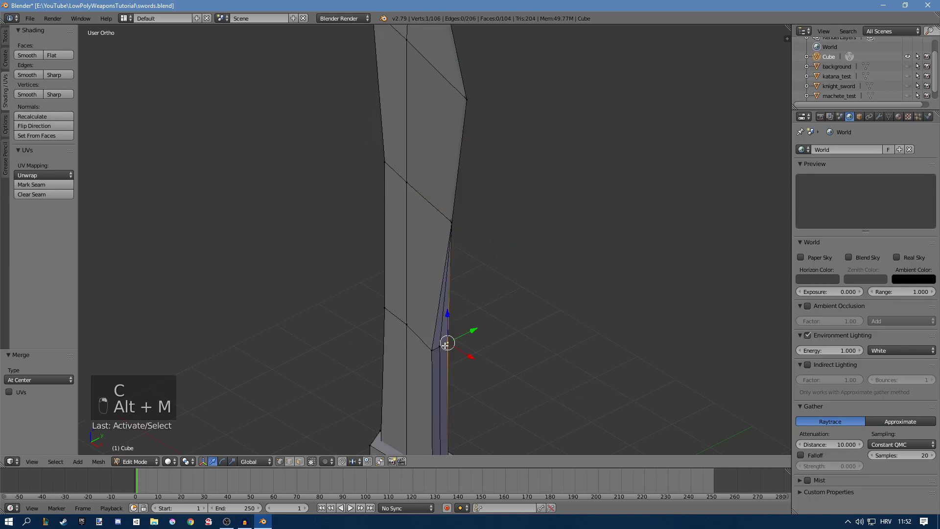
key(c)
click(436, 345)
key(alt+m)
click(418, 354)
Select the three cutting-edge vertices at the blade's base inside the handle in wireframe and merge them at center.
key(z)
shift+middle_drag(491, 385, 474, 259)
mouse_move(462, 309)
middle_down()
mouse_move(448, 300)
mouse_move(456, 294)
middle_up()
shift+right_click(443, 363)
shift+right_click(457, 360)
shift+right_click(464, 357)
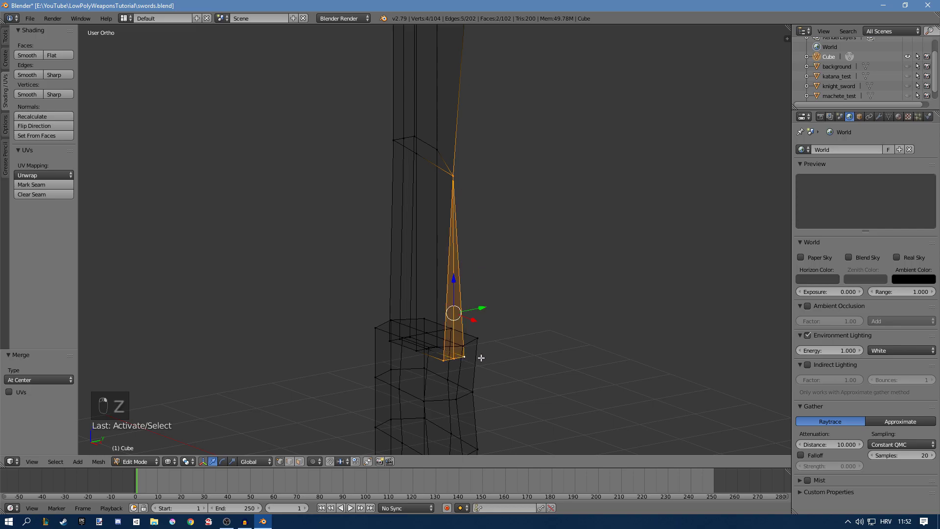
right_click(465, 357)
shift+right_click(456, 359)
shift+right_click(446, 360)
key(alt+m)
click(448, 361)
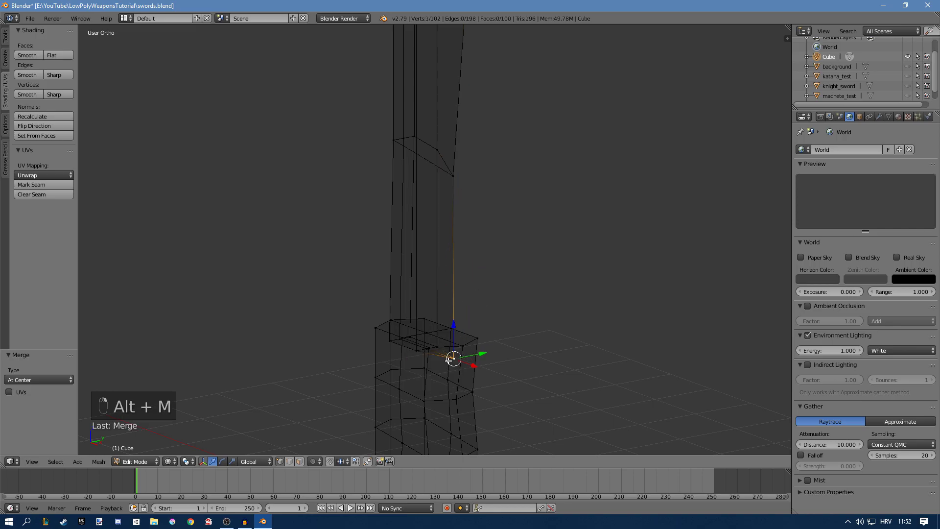
Return to solid shading, switch to face select mode and bring the blade's back edge into view.
key(z)
mouse_move(491, 350)
middle_down()
mouse_move(531, 309)
mouse_move(486, 246)
middle_up()
scroll(486, 246, down, 5)
shift+scroll(457, 250, up, 3)
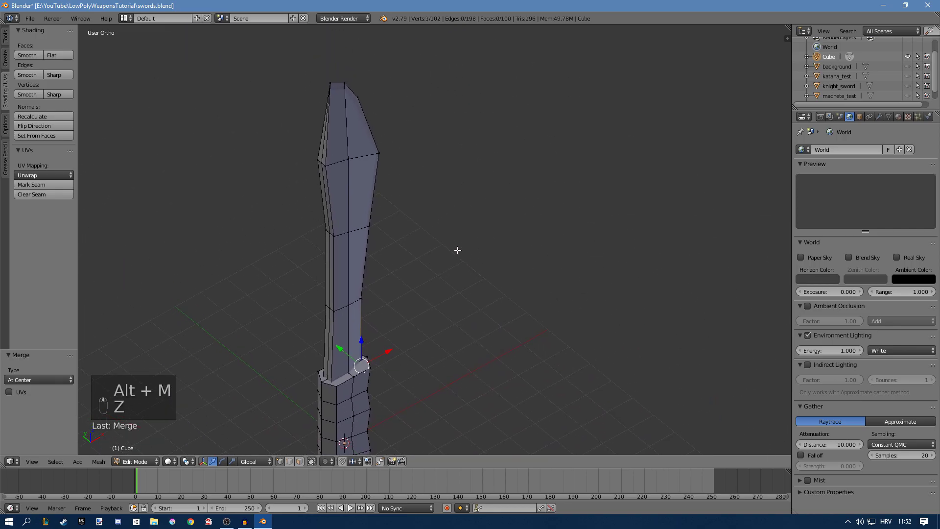
key(ctrl+Tab)
click(377, 255)
middle_drag(378, 254, 375, 345)
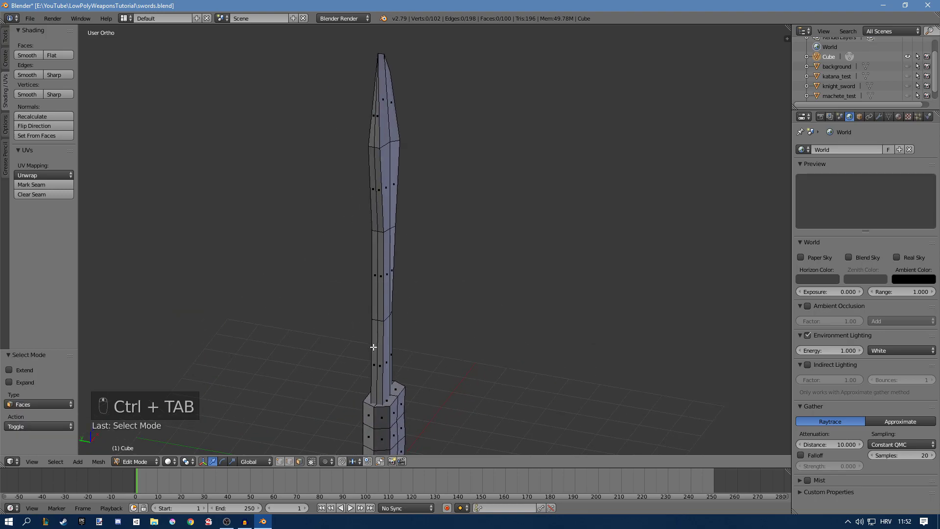
Select all eight narrow faces along the blade's back edge, from the handle up to the tip.
right_click(375, 342)
shift+right_click(375, 343)
shift+right_click(376, 292)
shift+right_click(379, 278)
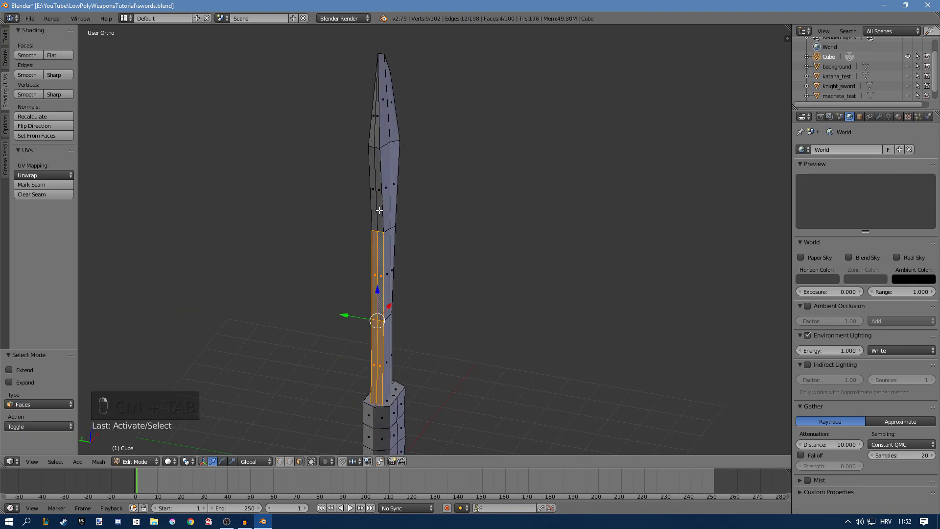
shift+right_click(378, 192)
shift+right_click(372, 176)
shift+right_click(373, 129)
shift+right_click(377, 128)
Scale the selected back-edge faces along Y to about 0.56 to thin the blade's spine.
middle_drag(379, 128, 426, 201)
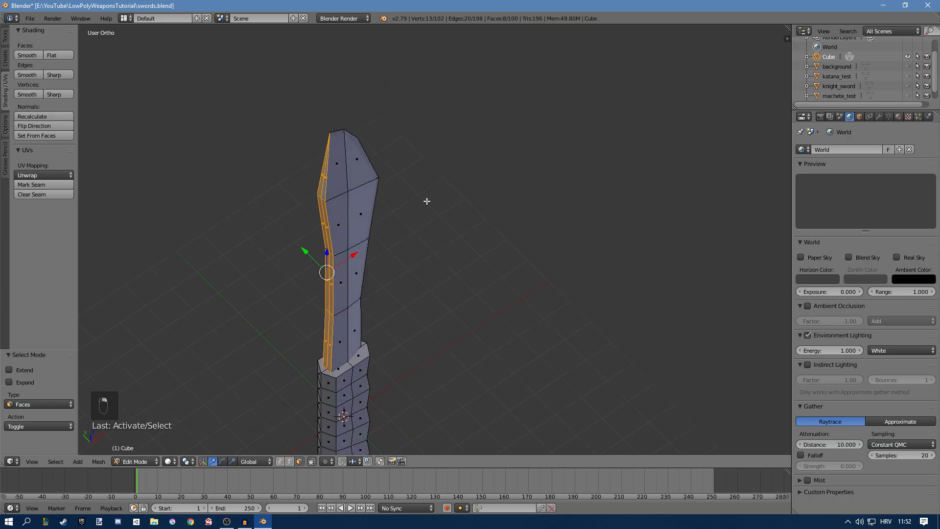
key(s)
key(y)
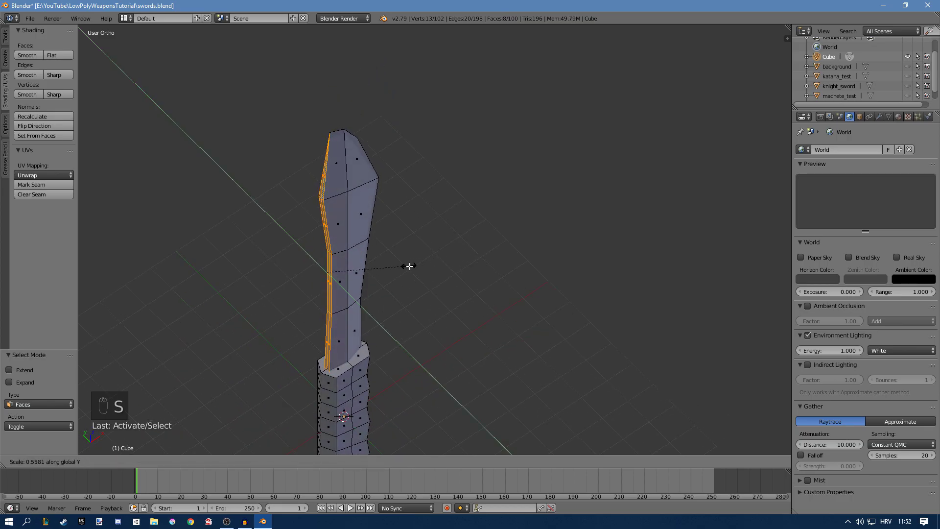
click(411, 267)
Examine the machete's shape in Object Mode from an angle and in front view.
key(z)
key(Tab)
scroll(436, 246, up, 2)
middle_drag(515, 266, 419, 219)
key(z)
key(Tab)
key(Tab)
key(a)
key(a)
key(a)
key(KP_1)
key(Tab)
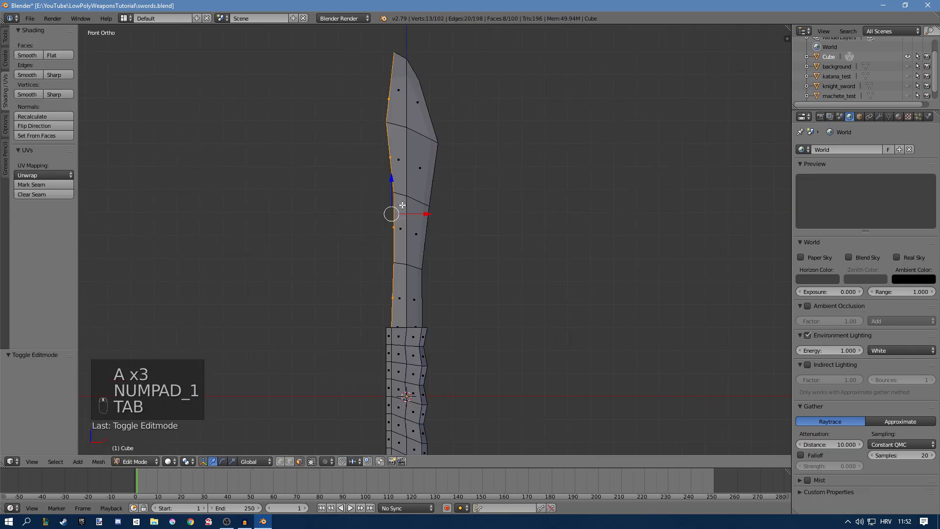
In vertex select mode, select the two lower back-edge vertex pairs above the handle and move them about -0.104 along X.
key(ctrl+Tab)
click(380, 178)
scroll(372, 172, up, 2)
right_click(369, 169)
key(z)
key(c)
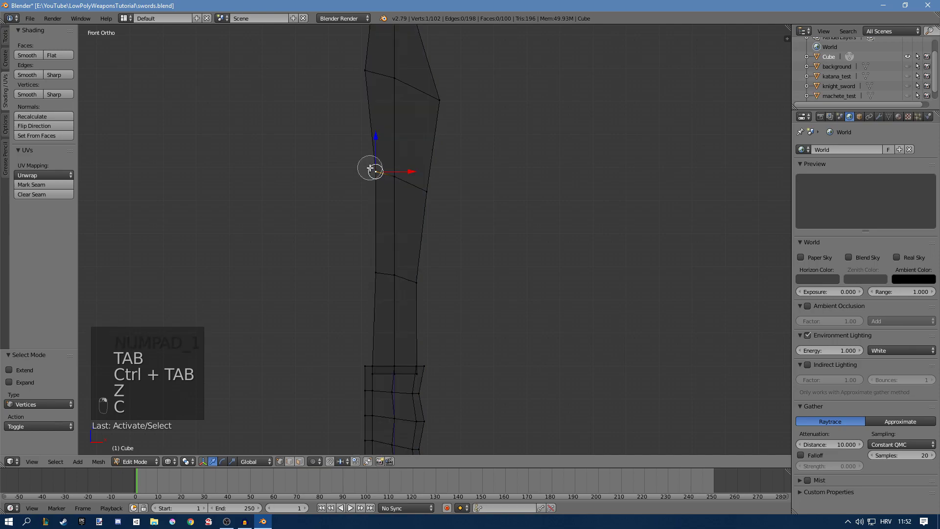
click(371, 170)
drag(374, 214, 374, 268)
right_click(373, 269)
key(z)
key(g)
key(g)
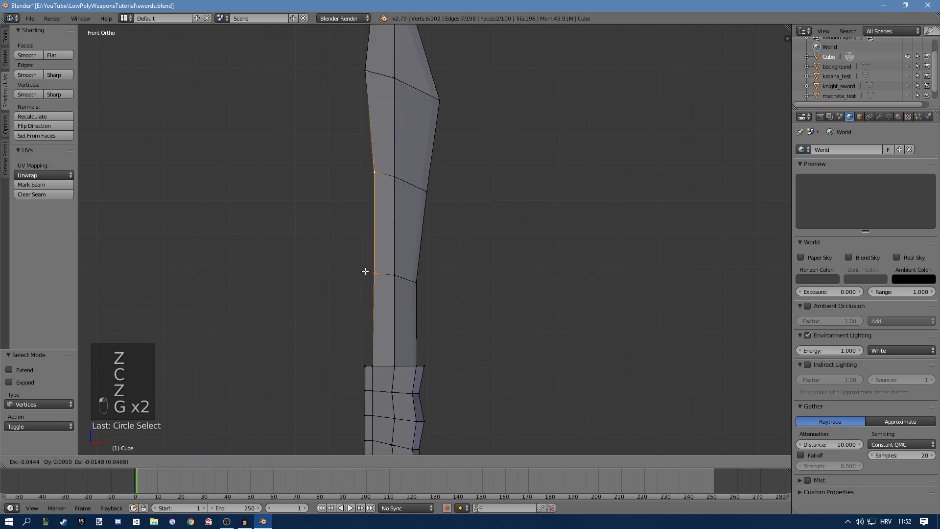
click(365, 273)
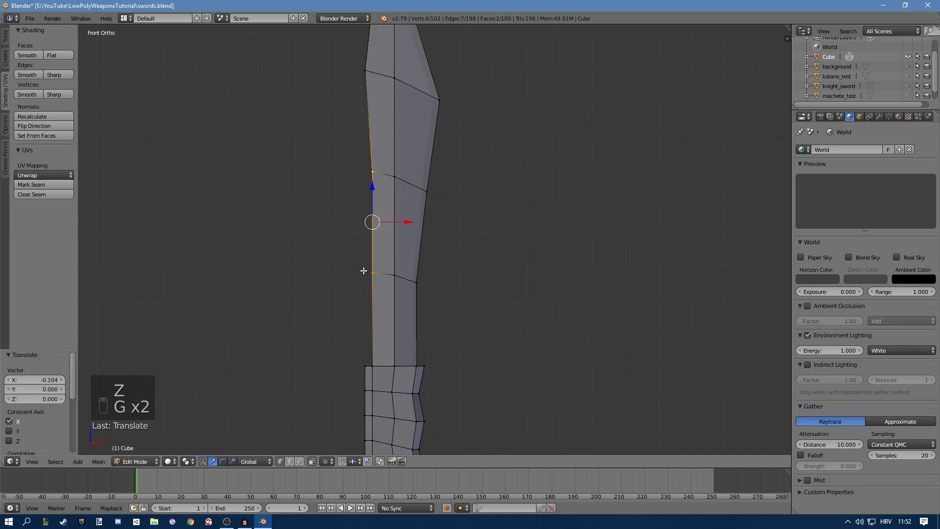
Select the back-edge vertices at the bend below the blade's tip and move them slightly inward, ending in Object Mode.
key(z)
scroll(387, 262, down, 2)
key(z)
key(Tab)
scroll(435, 277, down, 2)
mouse_move(458, 288)
shift+middle_down()
mouse_move(477, 250)
mouse_move(470, 281)
shift+middle_up()
scroll(465, 264, up, 1)
key(Tab)
right_click(403, 129)
key(z)
key(c)
key(g)
key(z)
key(Tab)
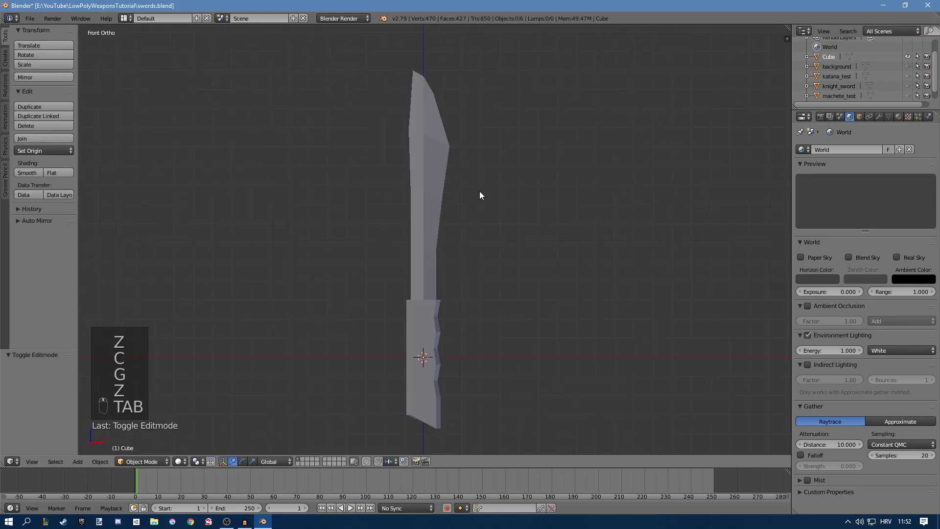
Select the machete and add two material slots, each with a new material.
right_click(424, 252)
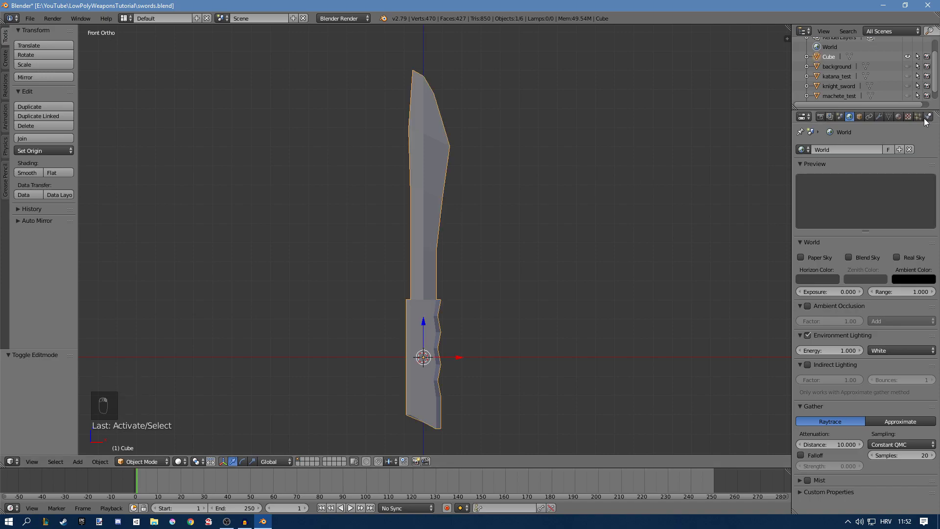
click(898, 116)
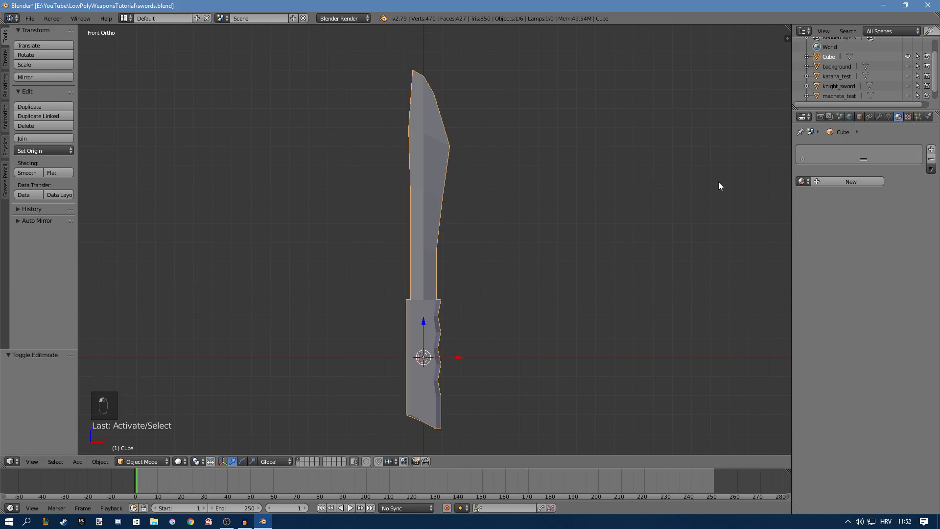
click(930, 149)
click(856, 182)
click(930, 149)
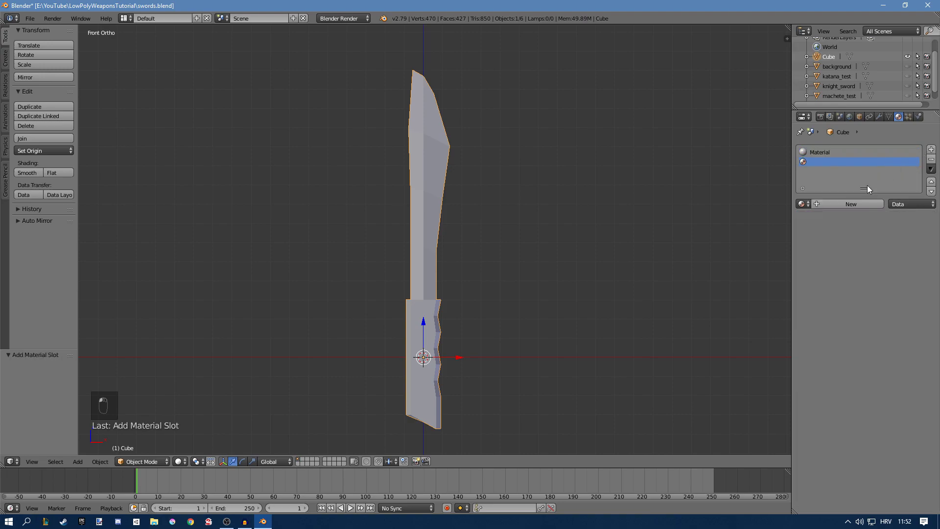
click(848, 204)
Rename the first material as blade and the second as handle.
click(822, 153)
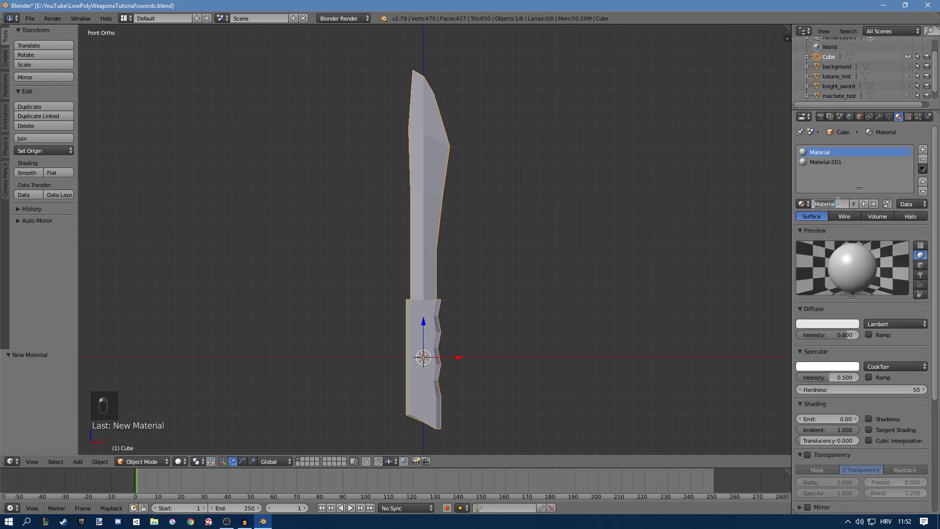
click(829, 204)
text(blade)
key(Return)
click(835, 160)
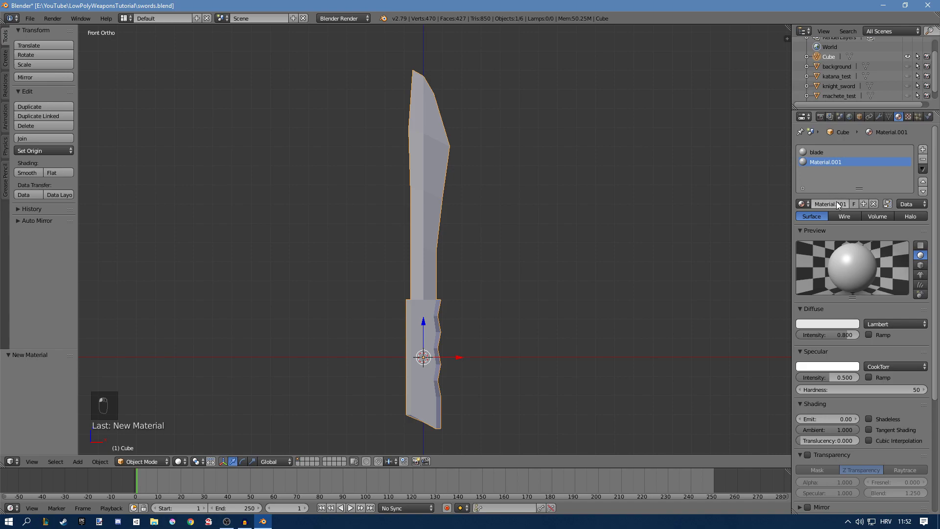
text(handle)
key(Return)
Give the handle material a diffuse intensity of 1.000, a specular intensity of 0.000 and a dark grey diffuse colour.
drag(830, 335, 856, 335)
drag(828, 378, 798, 377)
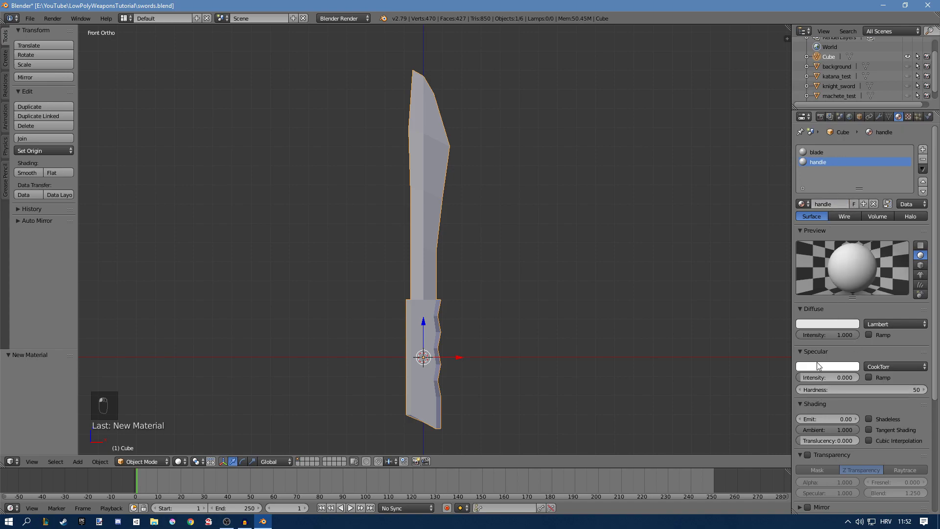
click(826, 323)
click(813, 240)
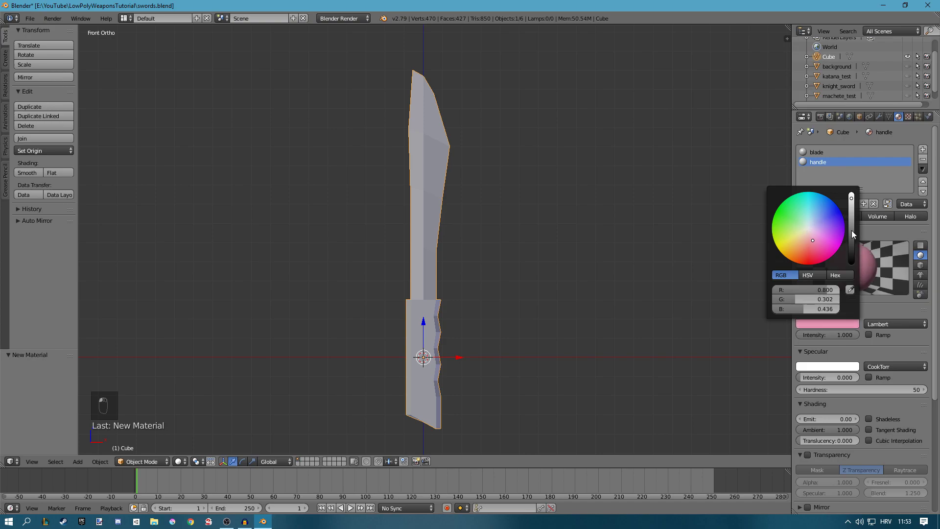
drag(851, 230, 851, 251)
click(808, 234)
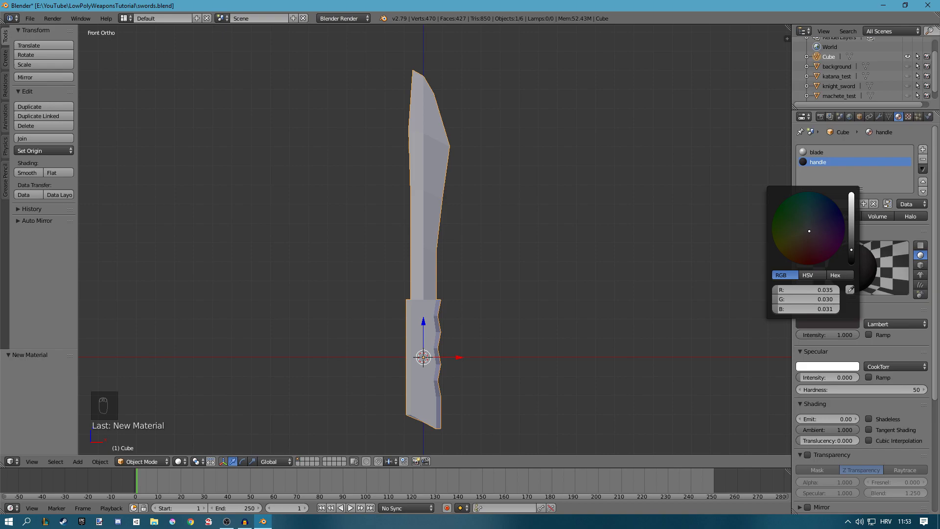
drag(810, 290, 839, 299)
drag(850, 216, 851, 246)
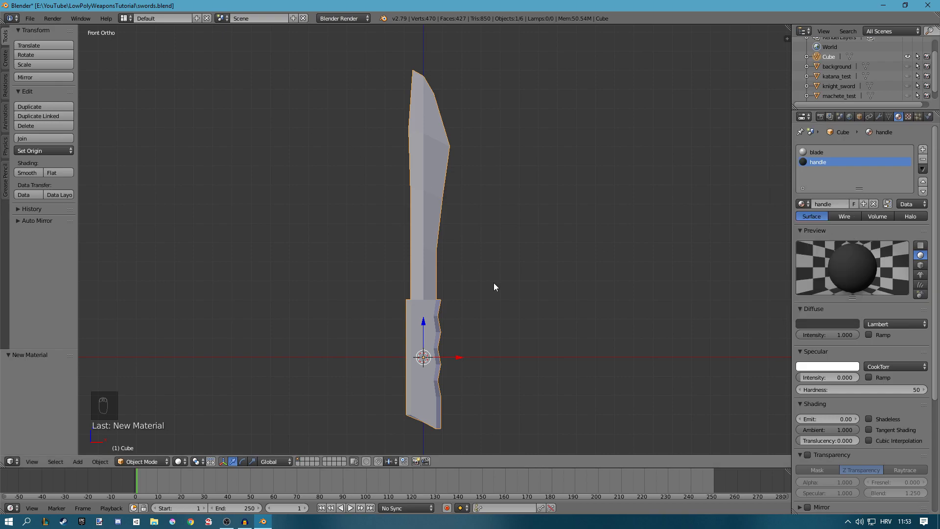
Select the whole linked handle mesh in Edit Mode, assign the handle material to it and return to Object Mode.
key(Tab)
shift+middle_drag(447, 310, 445, 247)
right_click(436, 285)
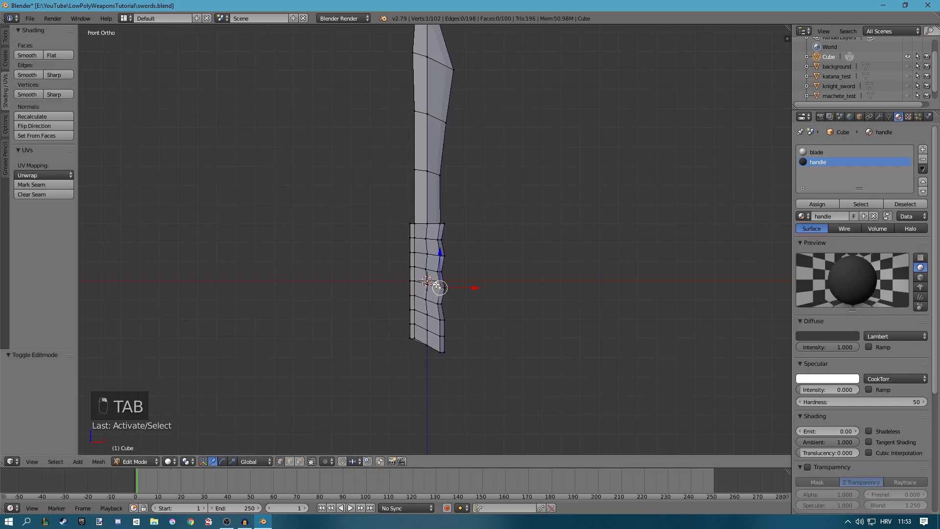
key(l)
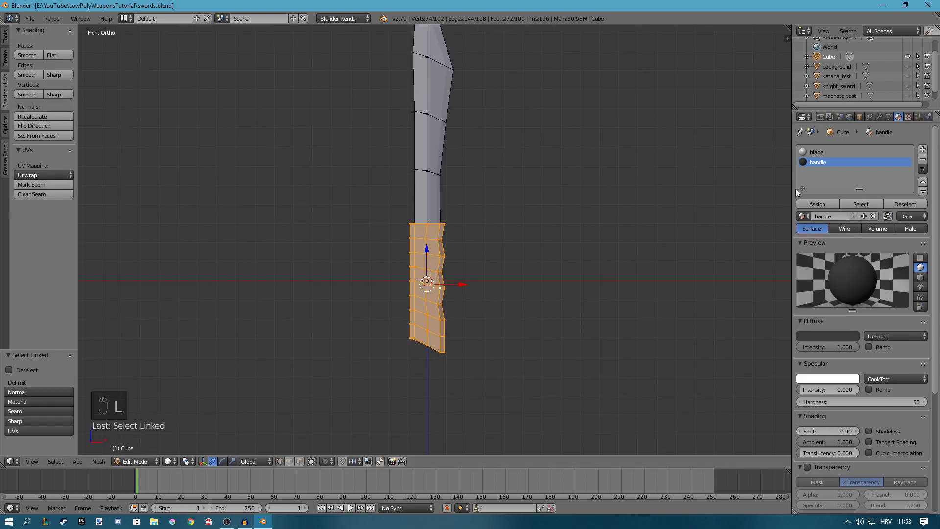
click(835, 205)
key(Tab)
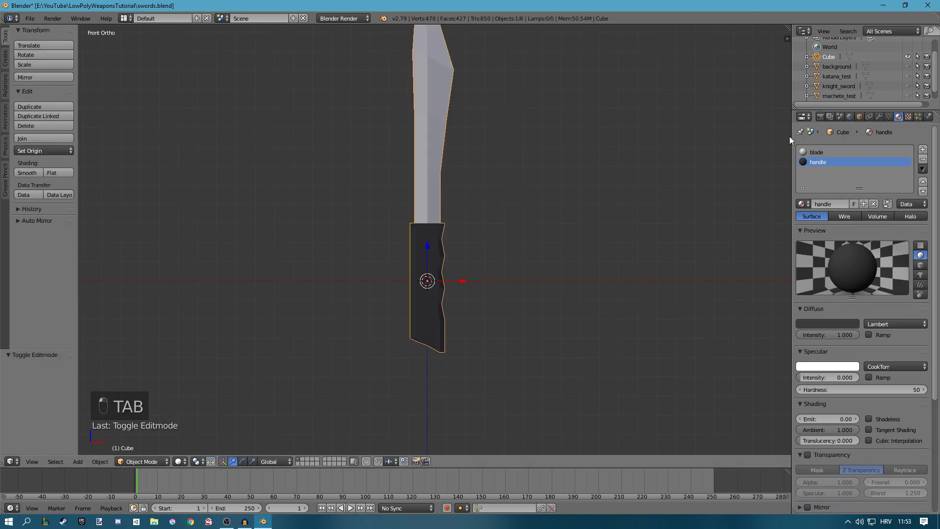
Give the blade material diffuse and specular intensities of 1.000 and a medium grey diffuse colour.
click(803, 151)
shift+middle_drag(784, 161, 770, 214)
drag(842, 335, 857, 335)
drag(832, 377, 852, 377)
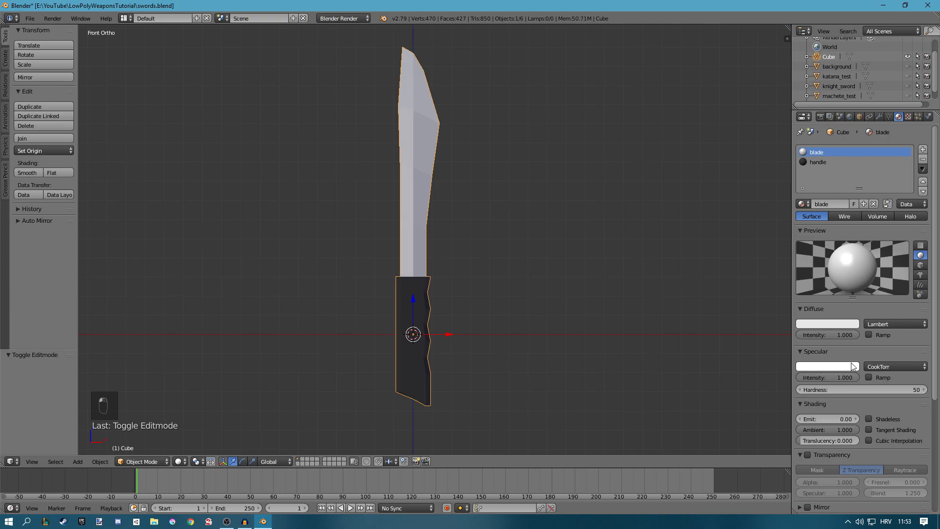
click(827, 324)
click(823, 324)
drag(850, 200, 850, 224)
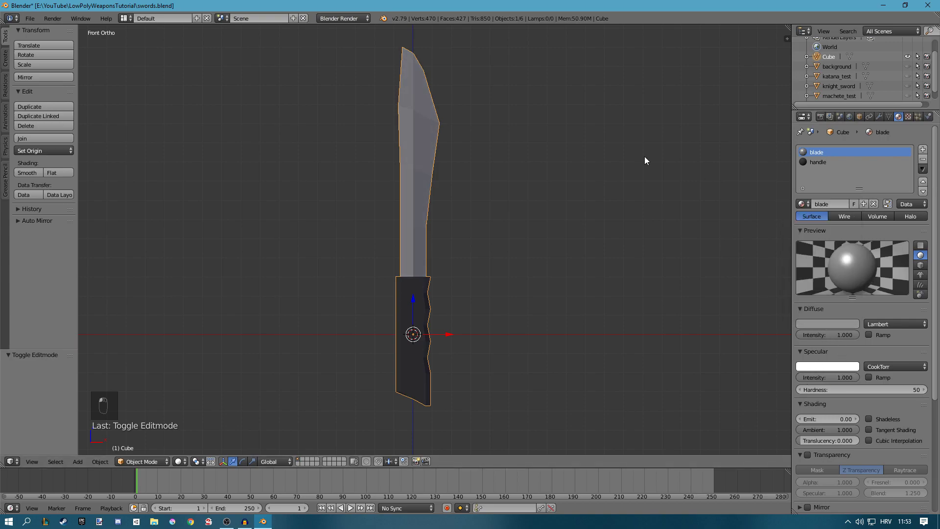
Deselect the machete and examine its material colours from several angles.
middle_drag(531, 105, 474, 208)
key(a)
key(a)
key(a)
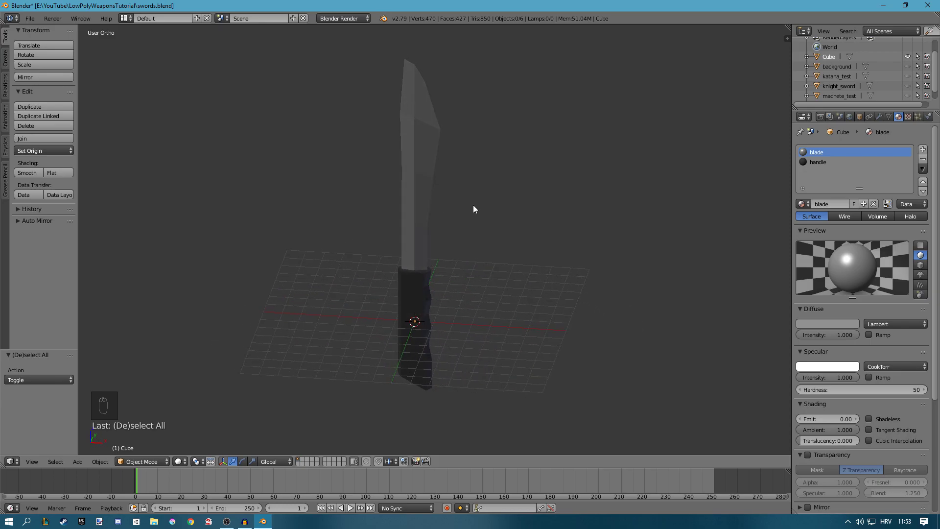
mouse_move(453, 177)
middle_down()
mouse_move(497, 186)
mouse_move(466, 190)
middle_up()
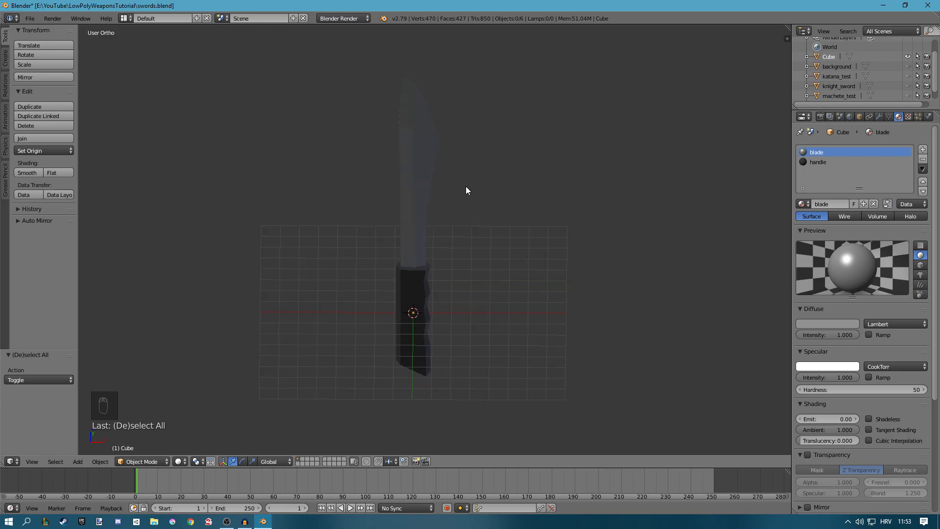